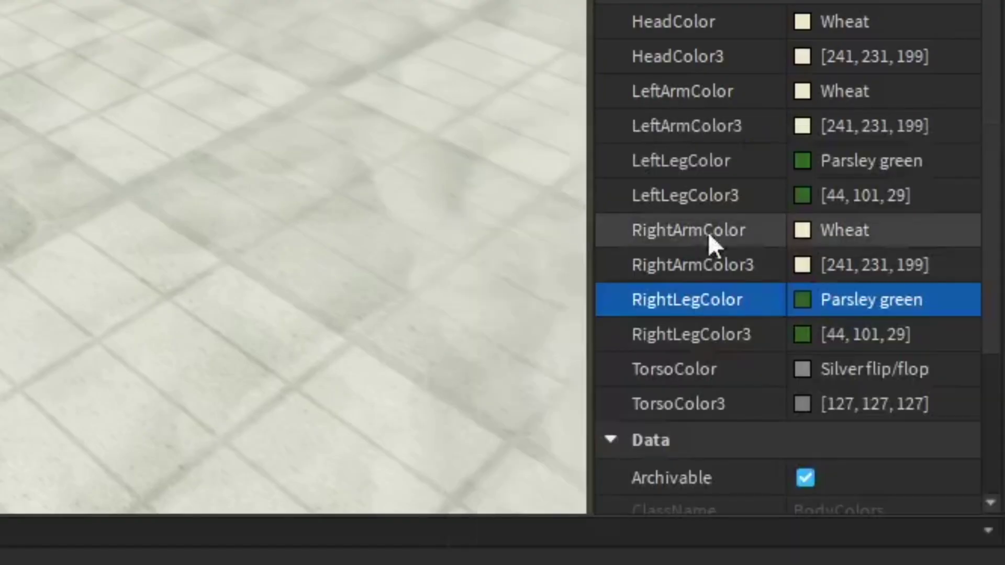
Step: Bring up the Avatar tools in Roblox Studio with the Team Game place loaded
{"action": "left_click", "coordinate": [805, 369]}
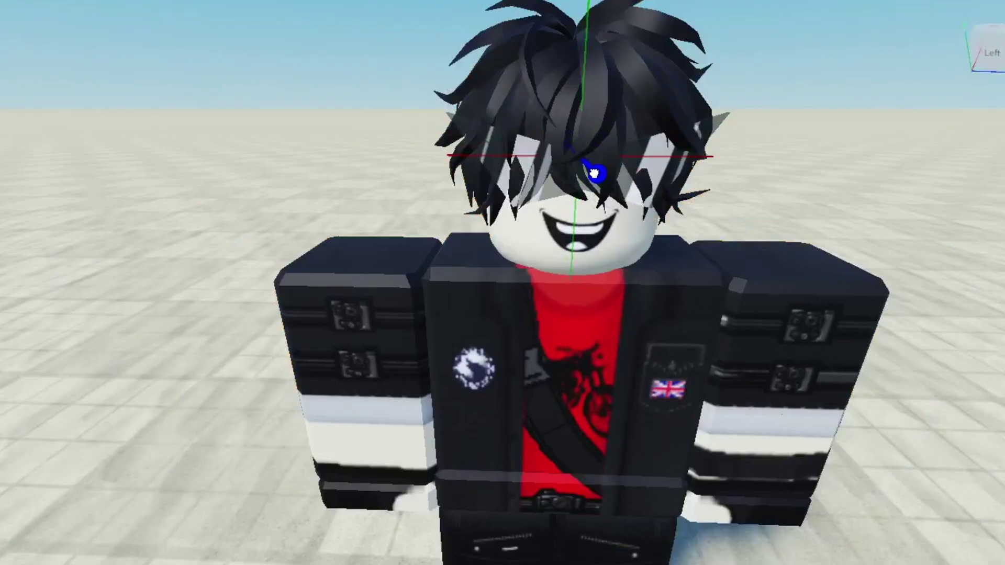
{"action": "right_click_drag", "start_coordinate": [595, 173], "coordinate": [602, 197]}
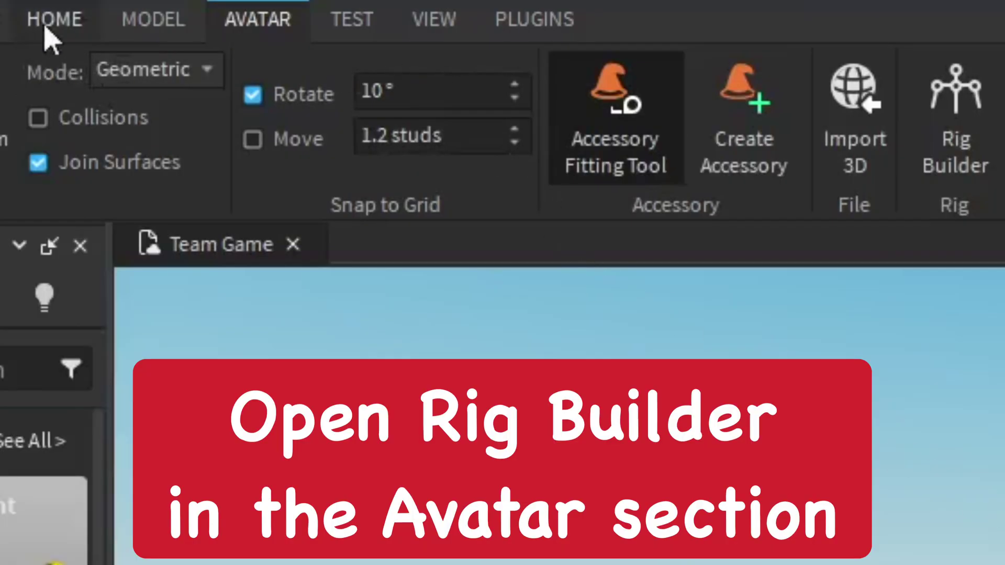
Step: Insert a Block Avatar rig from Rig Builder and drag it down onto the ground
{"action": "left_click", "coordinate": [46, 27]}
{"action": "left_click", "coordinate": [273, 18]}
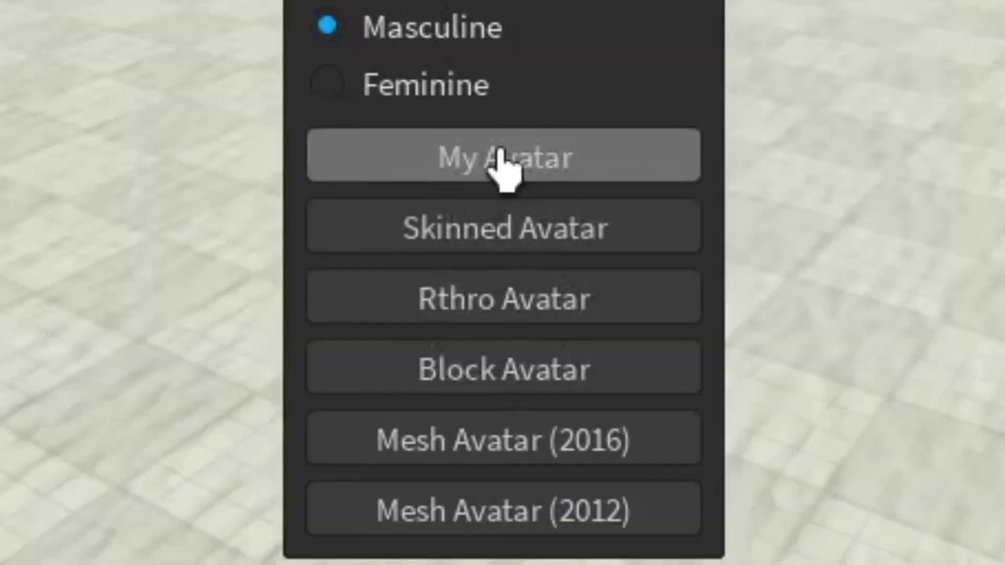
{"action": "left_click", "coordinate": [559, 168]}
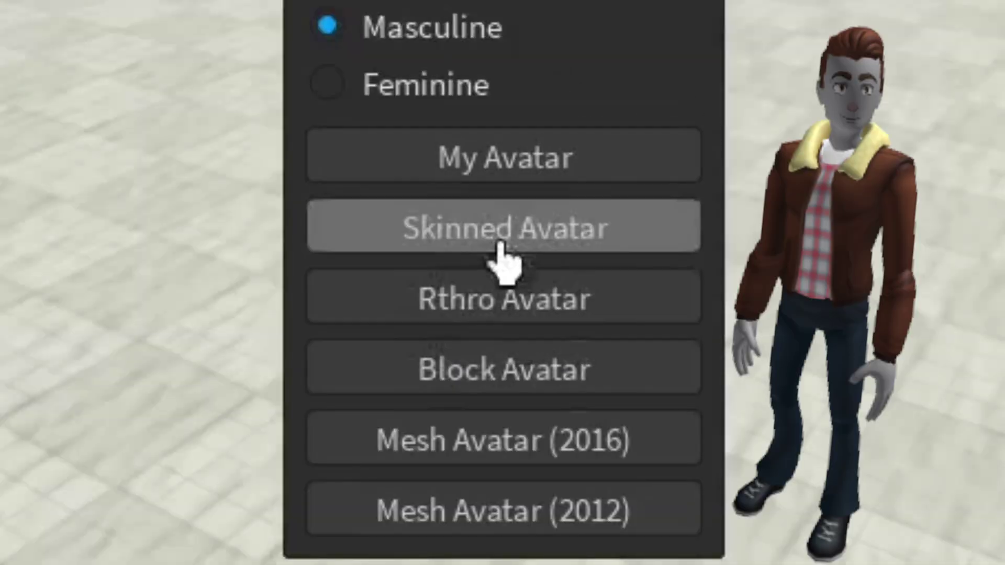
{"action": "left_click", "coordinate": [494, 369]}
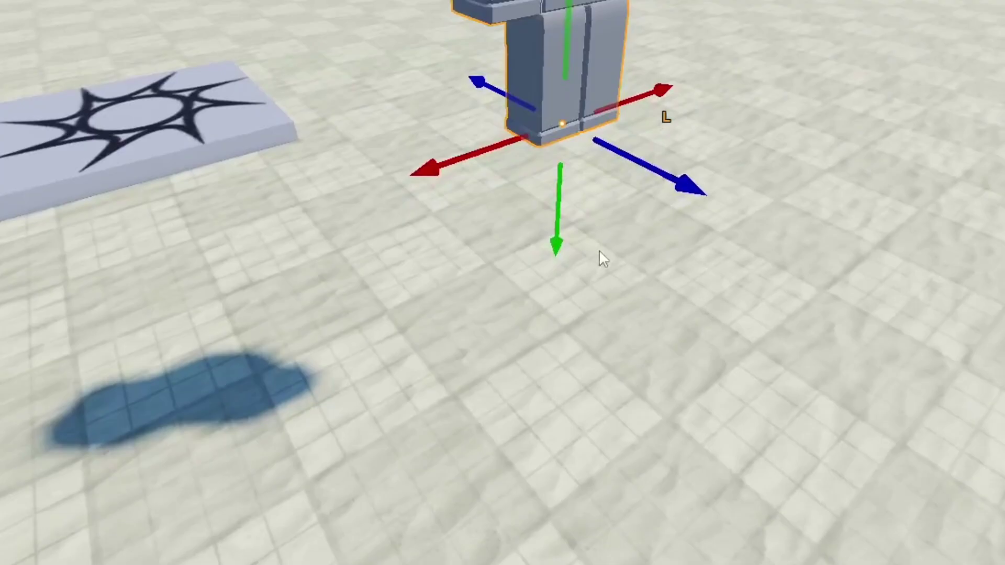
{"action": "left_click_drag", "start_coordinate": [556, 246], "coordinate": [545, 437]}
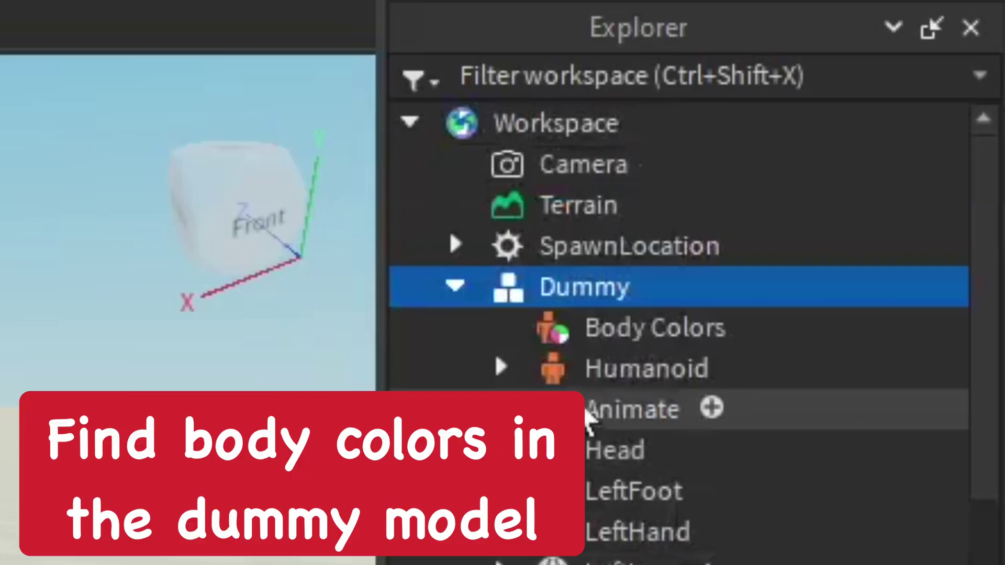
Step: Set the dummy's Body Colors head and both arms to Wheat
{"action": "left_click", "coordinate": [564, 329]}
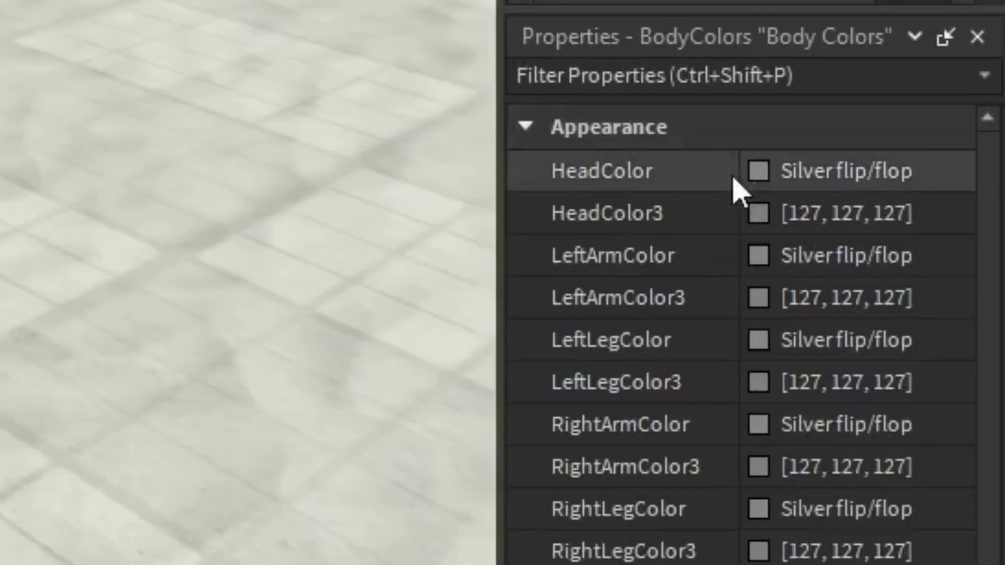
{"action": "left_click", "coordinate": [759, 173]}
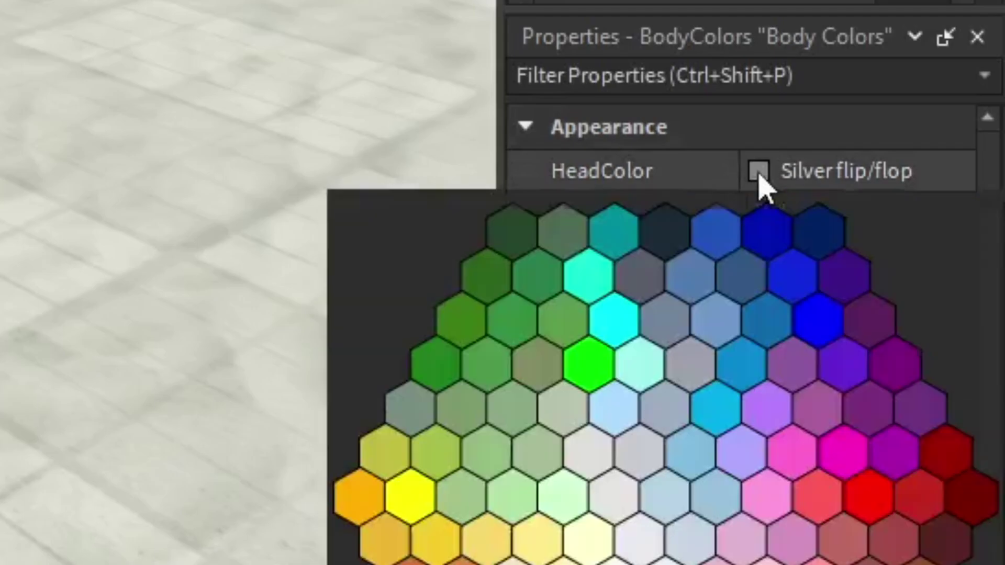
{"action": "left_click", "coordinate": [499, 539]}
{"action": "left_click", "coordinate": [759, 257]}
{"action": "left_click", "coordinate": [675, 436]}
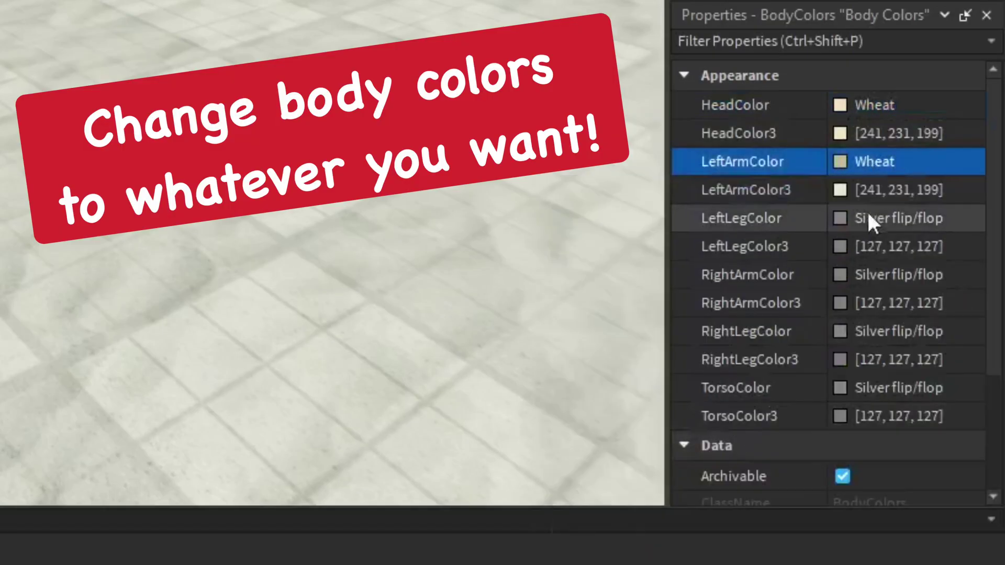
{"action": "left_click", "coordinate": [840, 331]}
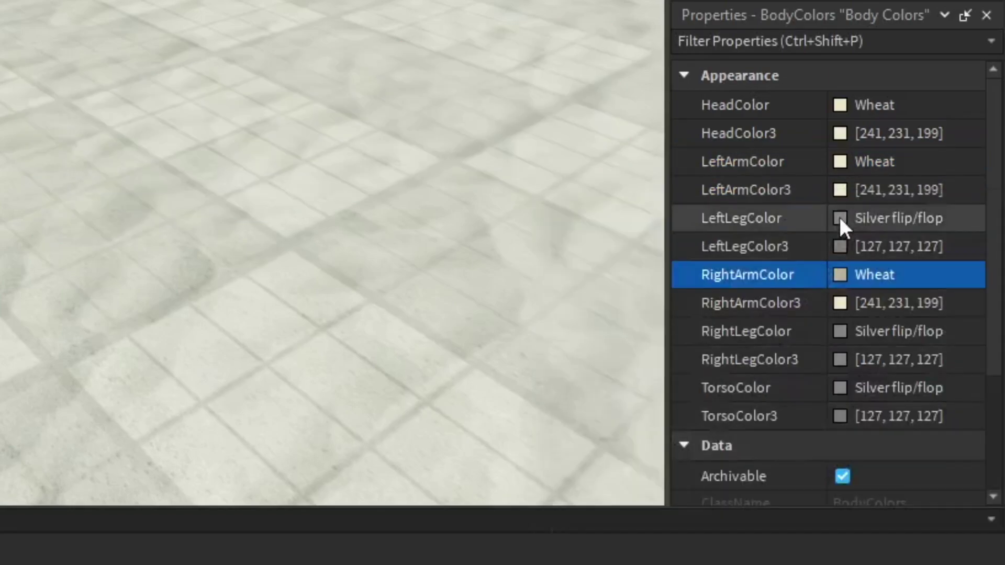
Step: Make both legs Parsley green and the torso Bright red
{"action": "left_click", "coordinate": [838, 215]}
{"action": "left_click", "coordinate": [641, 276]}
{"action": "left_click", "coordinate": [839, 331]}
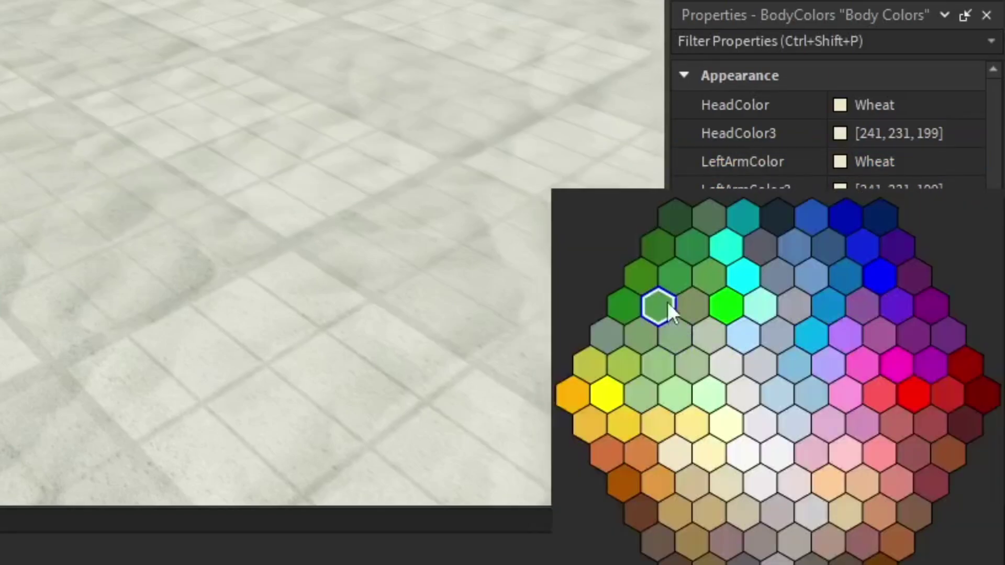
{"action": "left_click", "coordinate": [641, 276]}
{"action": "left_click", "coordinate": [843, 388]}
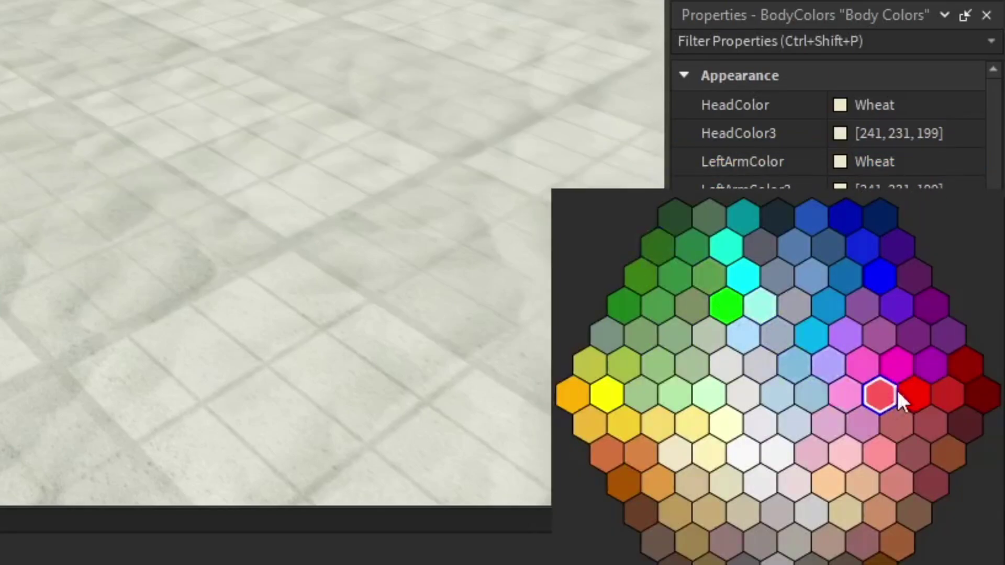
{"action": "left_click", "coordinate": [970, 396]}
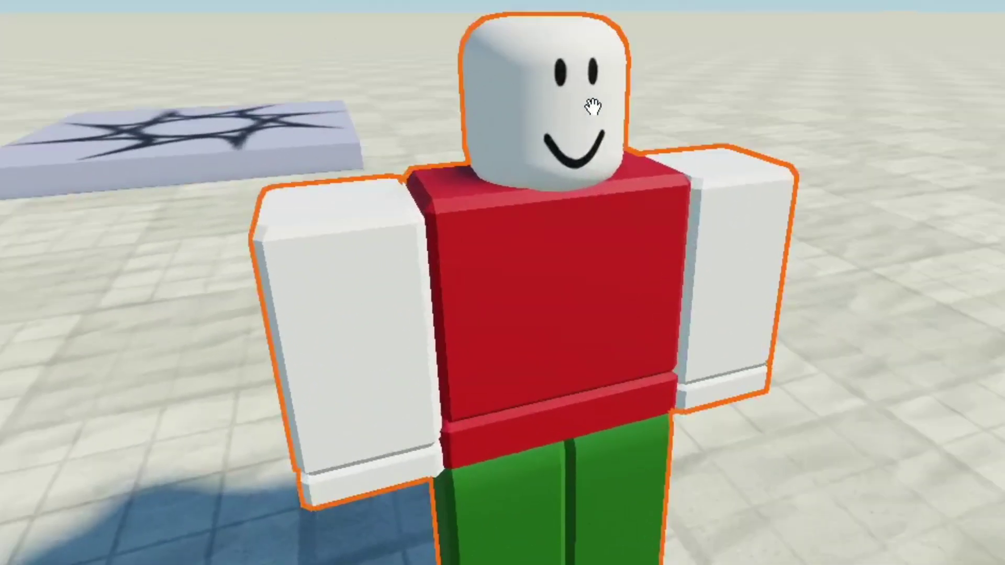
Step: Delete the default face decal under the Dummy's Head in Explorer
{"action": "left_click", "coordinate": [592, 107]}
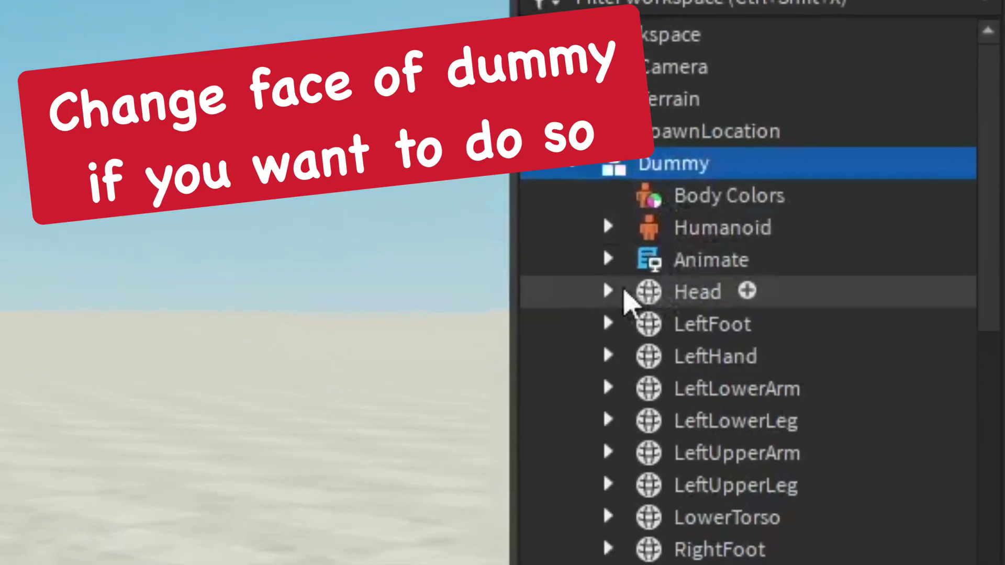
{"action": "left_click", "coordinate": [606, 291]}
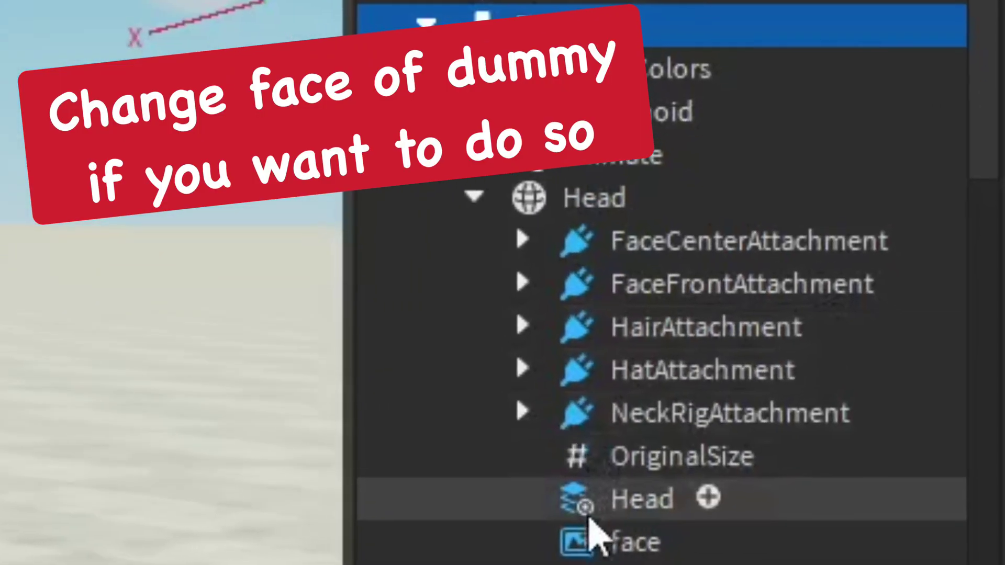
{"action": "left_click", "coordinate": [592, 529]}
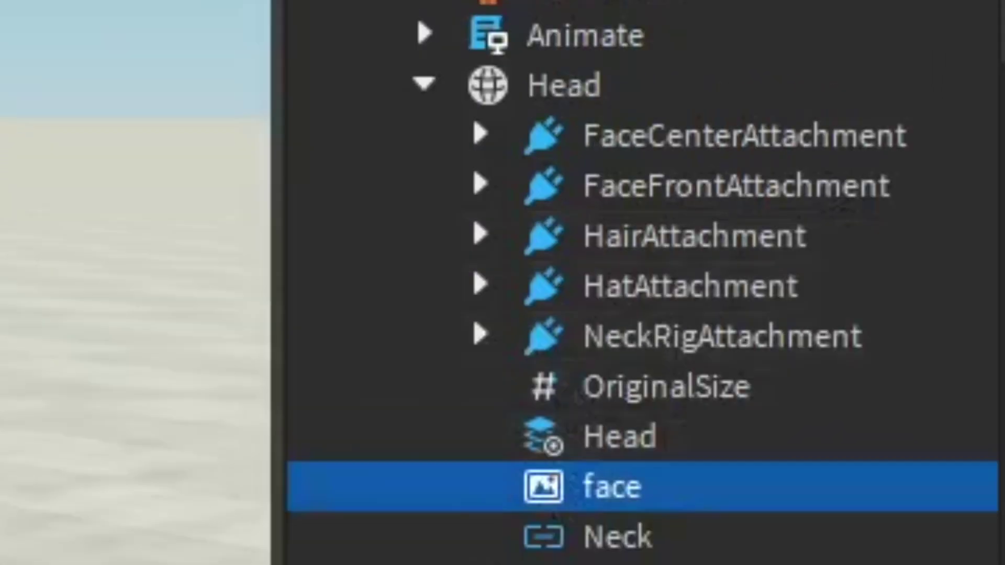
{"action": "key", "text": "Delete"}
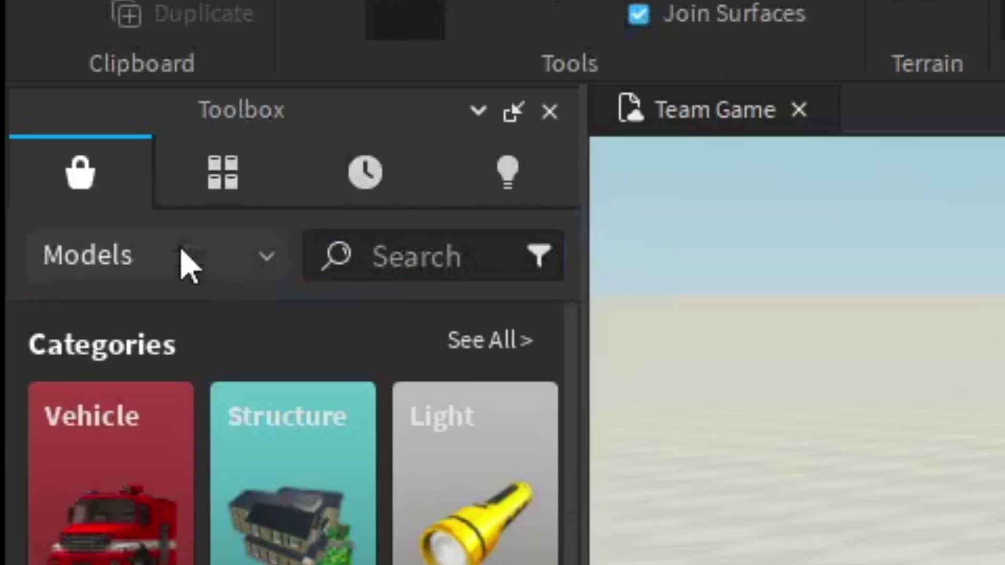
Step: Search the Toolbox images for 'laugh'
{"action": "left_click", "coordinate": [181, 252]}
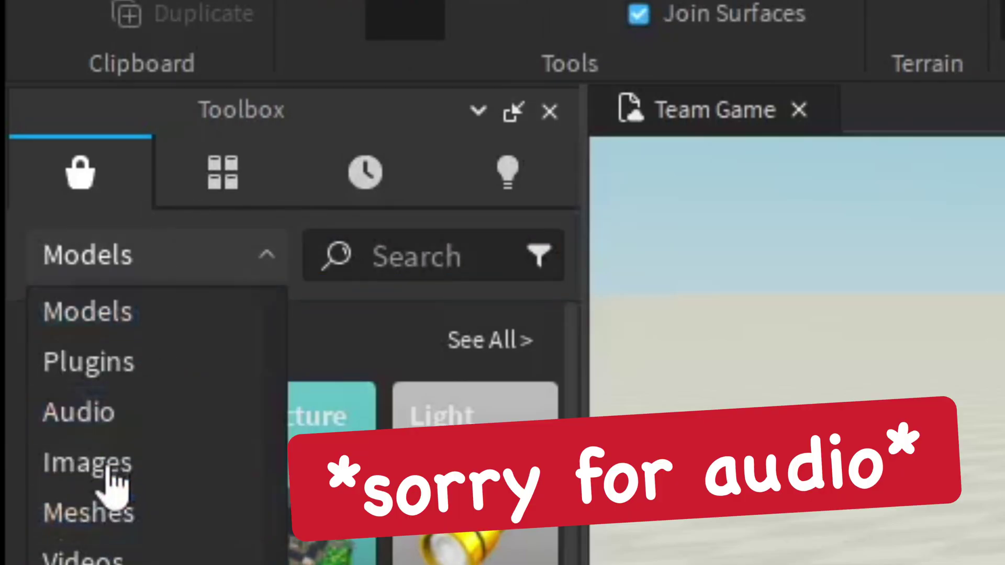
{"action": "left_click", "coordinate": [133, 463]}
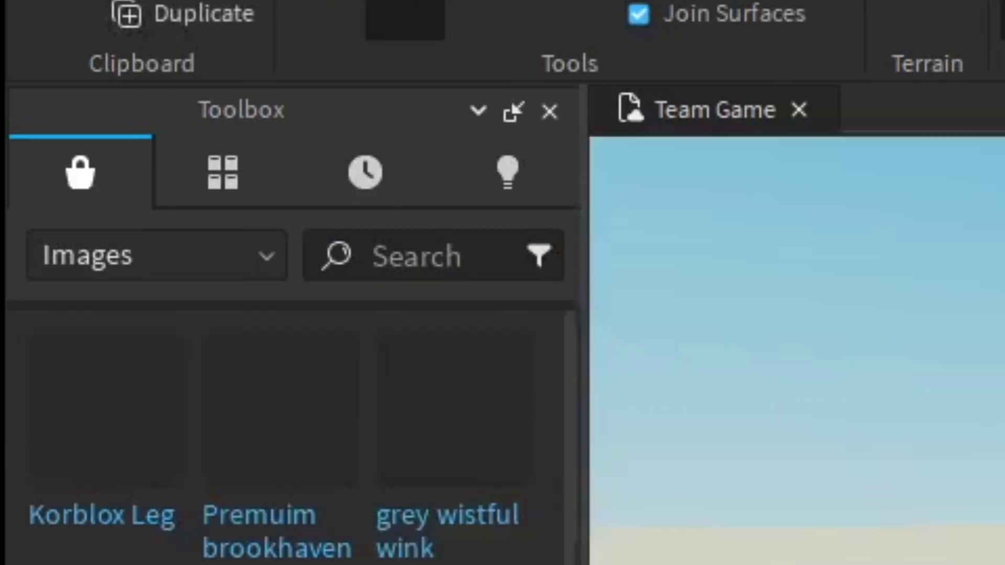
{"action": "type", "text": "laugh"}
{"action": "key", "text": "Return"}
{"action": "scroll", "coordinate": [819, 240], "scroll_direction": "up", "scroll_amount": 3}
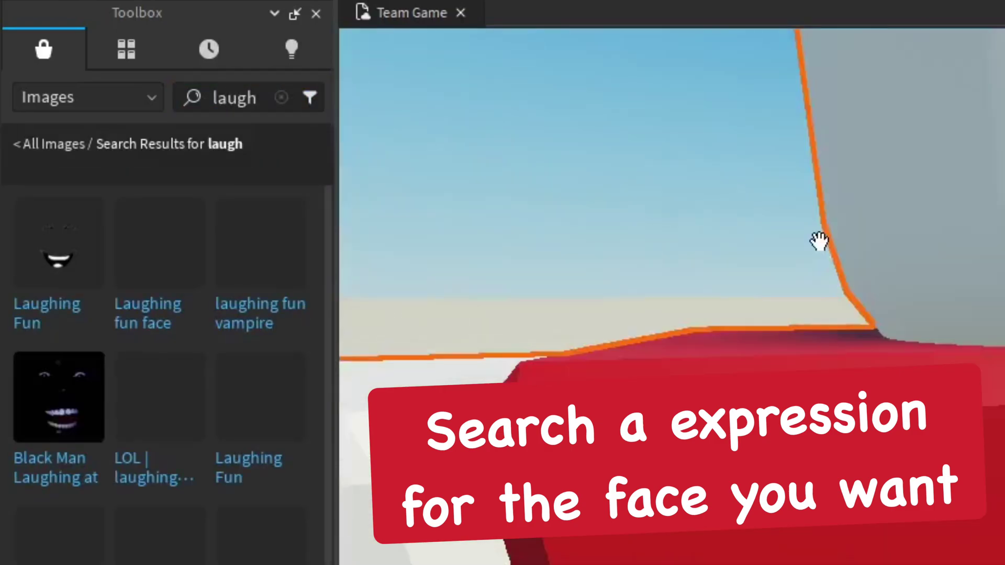
{"action": "scroll", "coordinate": [819, 240], "scroll_direction": "down", "scroll_amount": 5}
Step: Apply the Laughing Fun (Decal) face to the dummy's head
{"action": "mouse_move", "coordinate": [258, 262]}
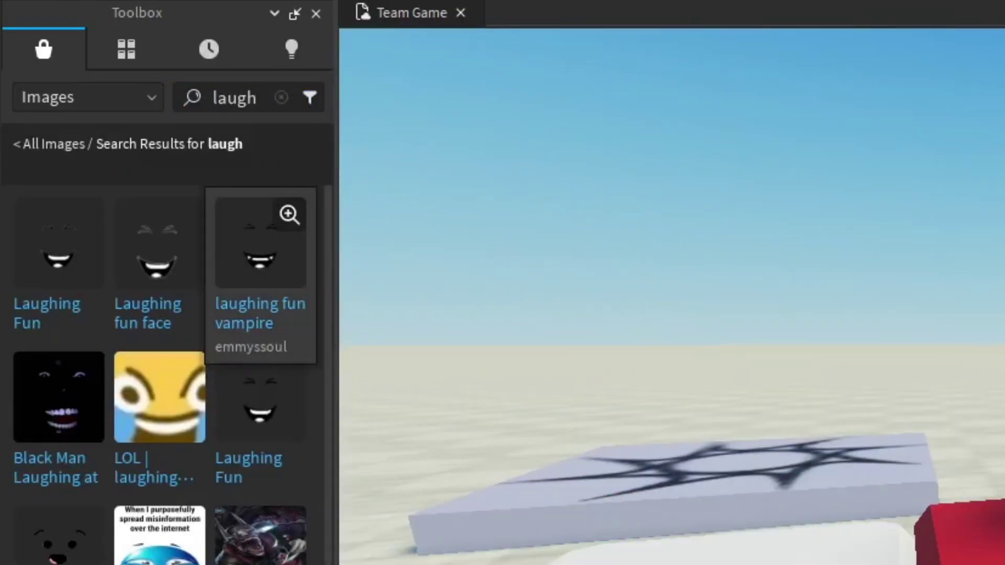
{"action": "key", "text": "a"}
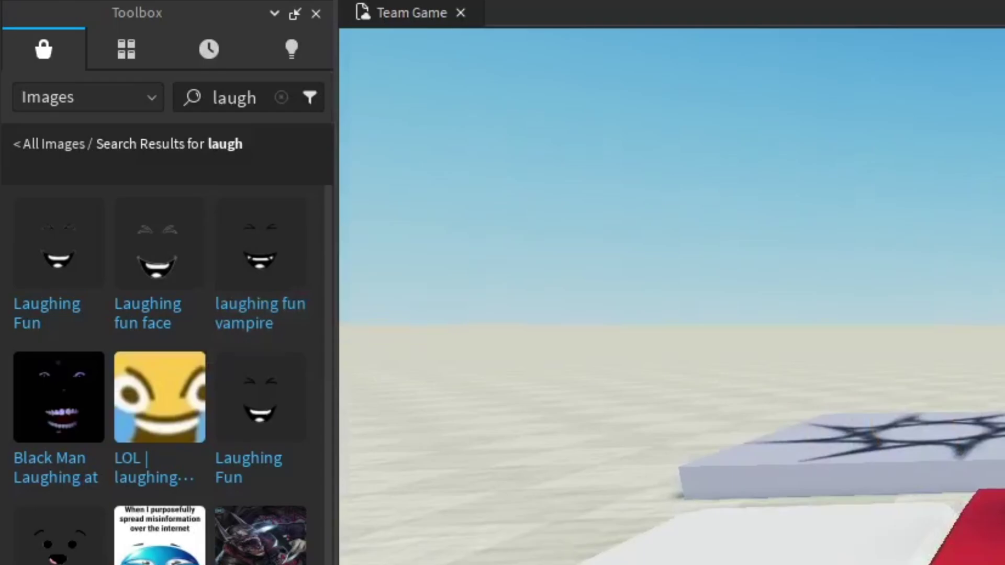
{"action": "scroll", "coordinate": [256, 529], "scroll_direction": "down", "scroll_amount": 10}
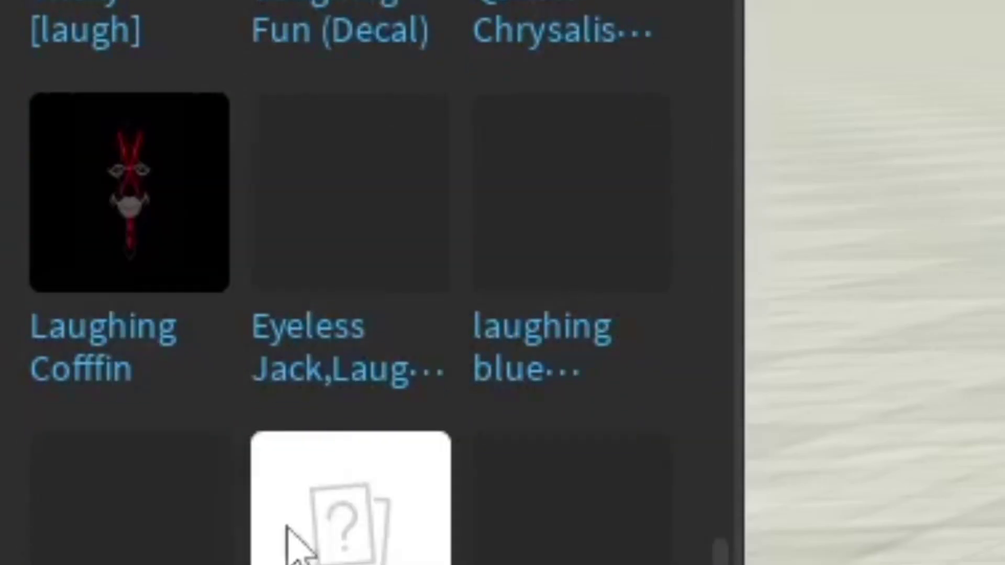
{"action": "scroll", "coordinate": [331, 347], "scroll_direction": "up", "scroll_amount": 6}
{"action": "left_click", "coordinate": [359, 273]}
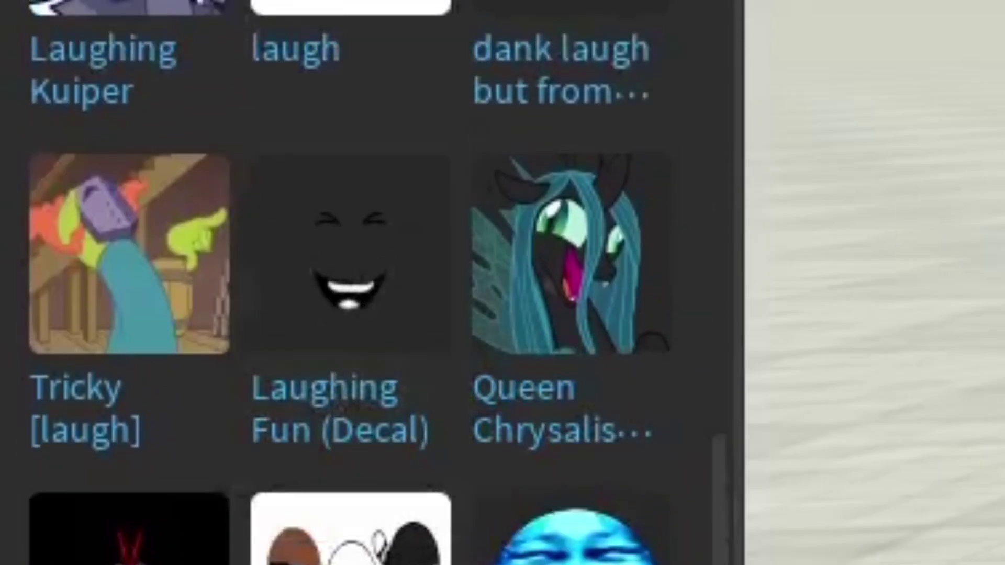
{"action": "left_click", "coordinate": [594, 212]}
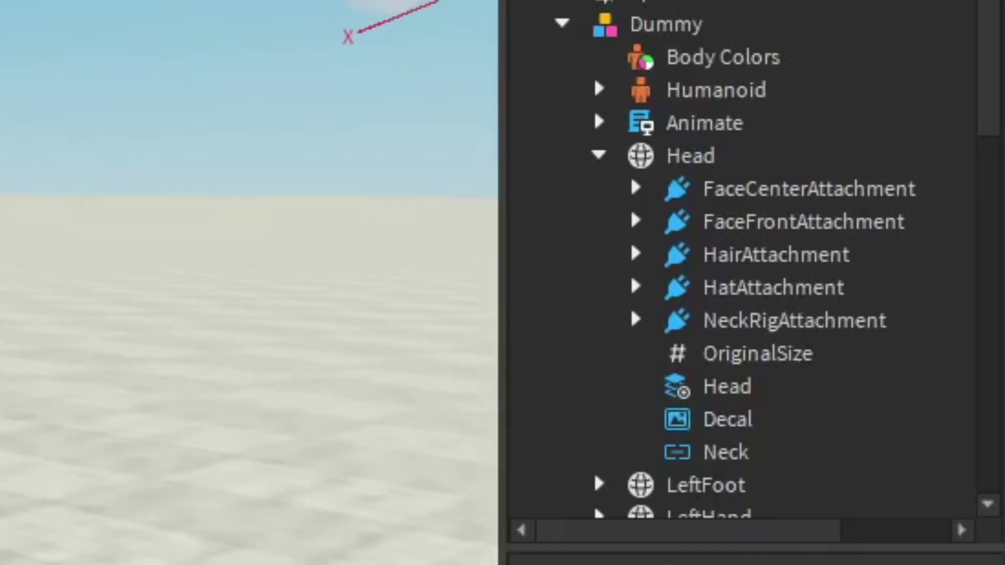
Step: Search the Toolbox models for 'hair' and scroll through the results
{"action": "left_click", "coordinate": [435, 148]}
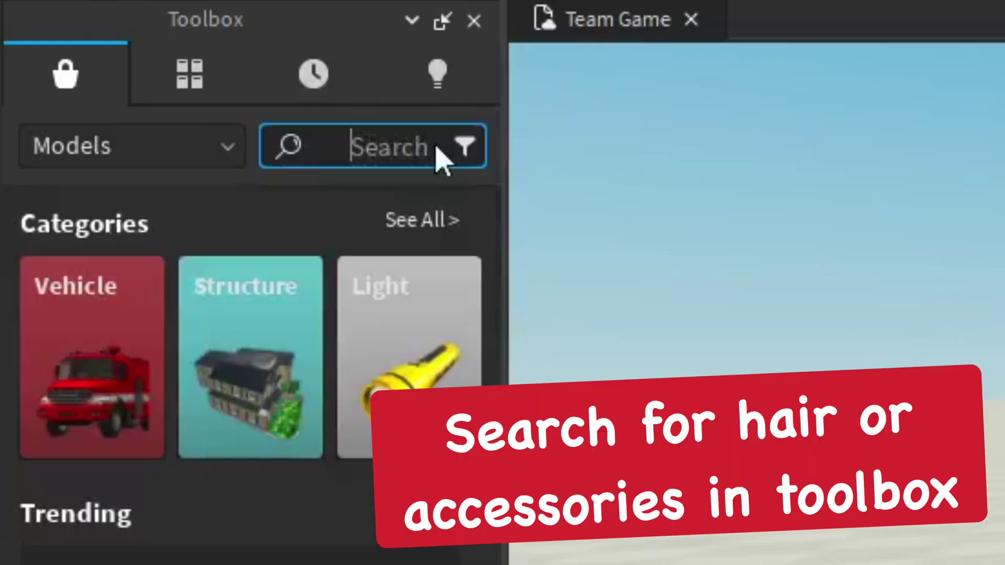
{"action": "type", "text": "hair"}
{"action": "key", "text": "Return"}
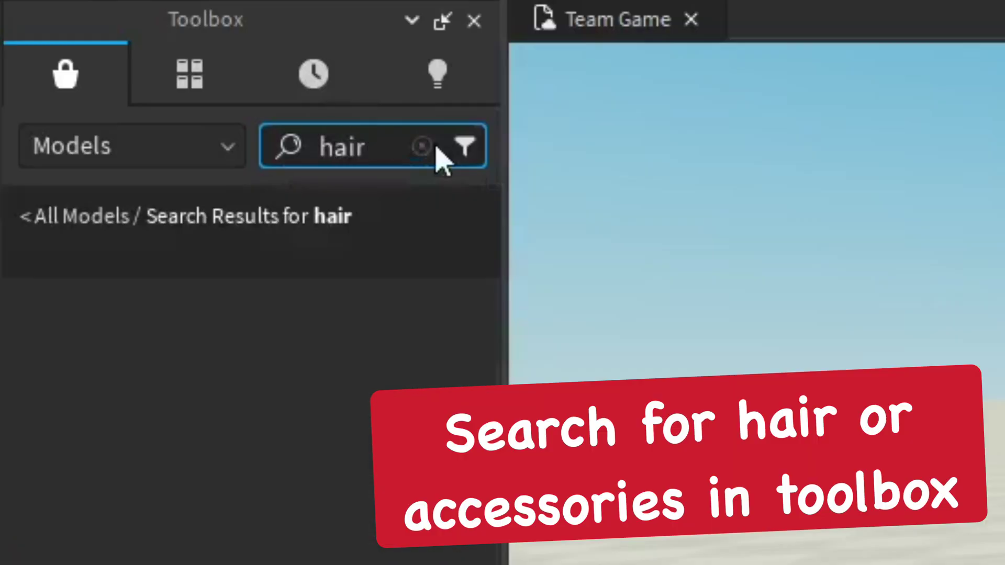
{"action": "scroll", "coordinate": [157, 471], "scroll_direction": "down", "scroll_amount": 5}
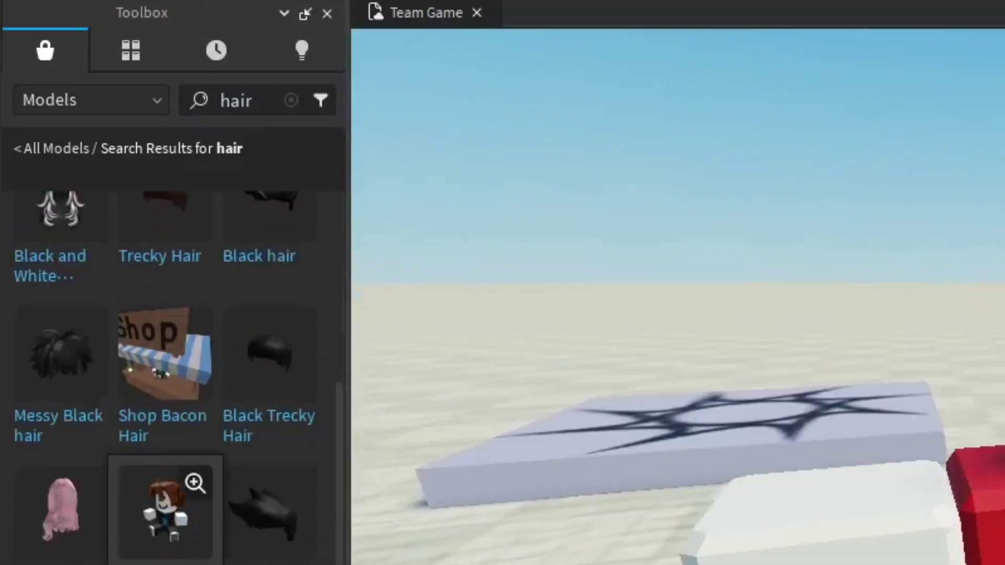
{"action": "scroll", "coordinate": [165, 503], "scroll_direction": "down", "scroll_amount": 3}
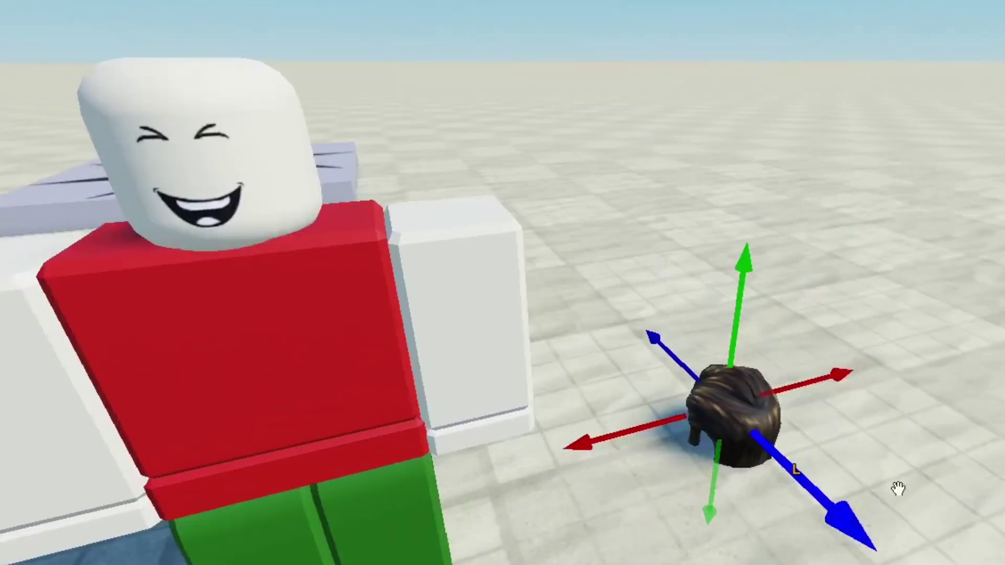
Step: Rename Hat1 to Hair, move it into the Dummy, and view it on the head
{"action": "key", "text": "a"}
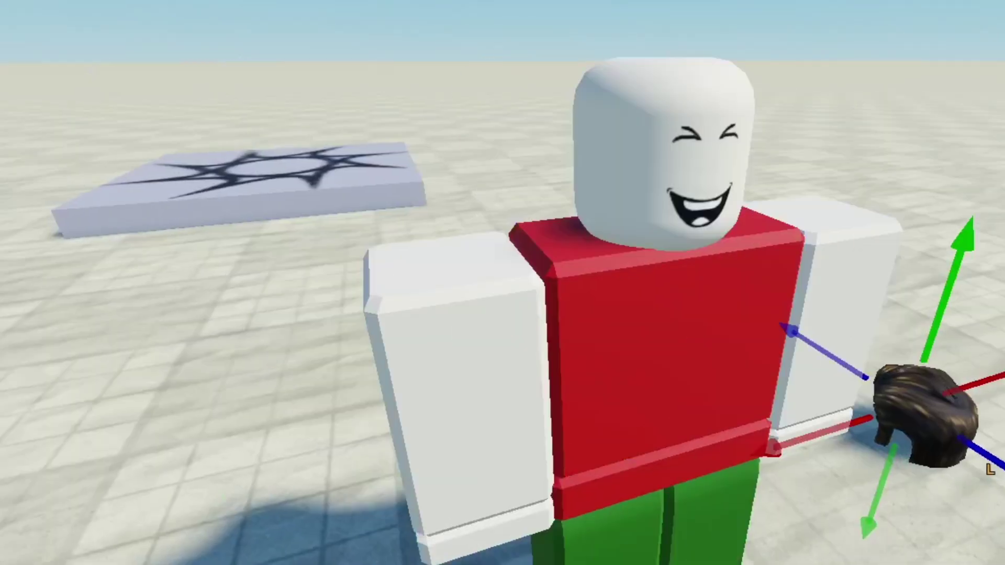
{"action": "key", "text": "d"}
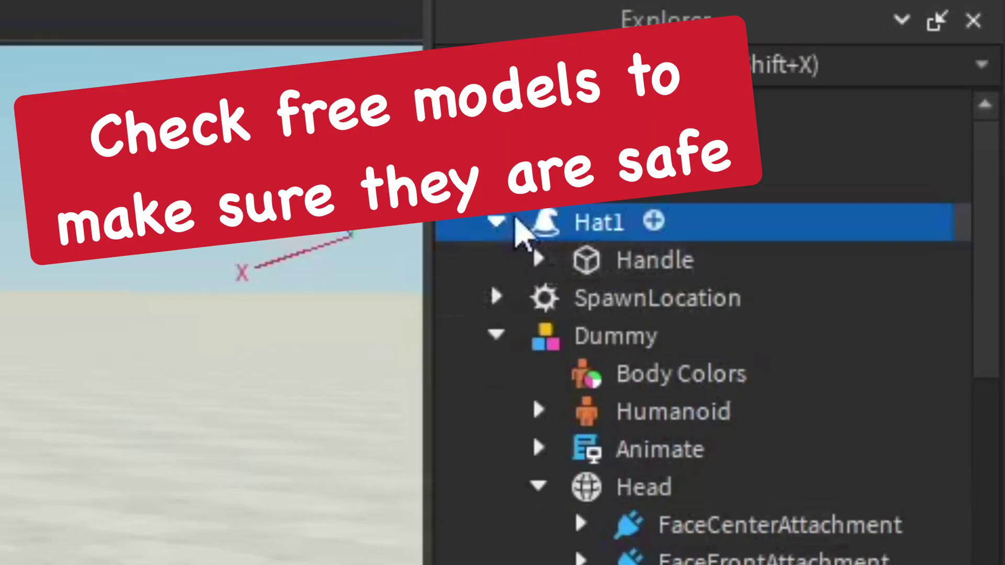
{"action": "left_click", "coordinate": [537, 259]}
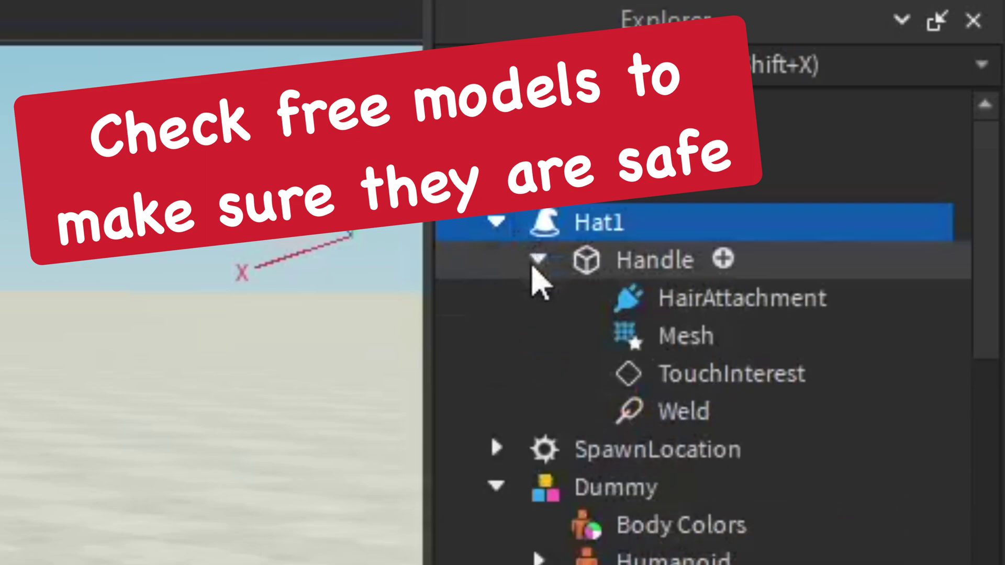
{"action": "left_click", "coordinate": [537, 259]}
{"action": "left_click", "coordinate": [496, 222]}
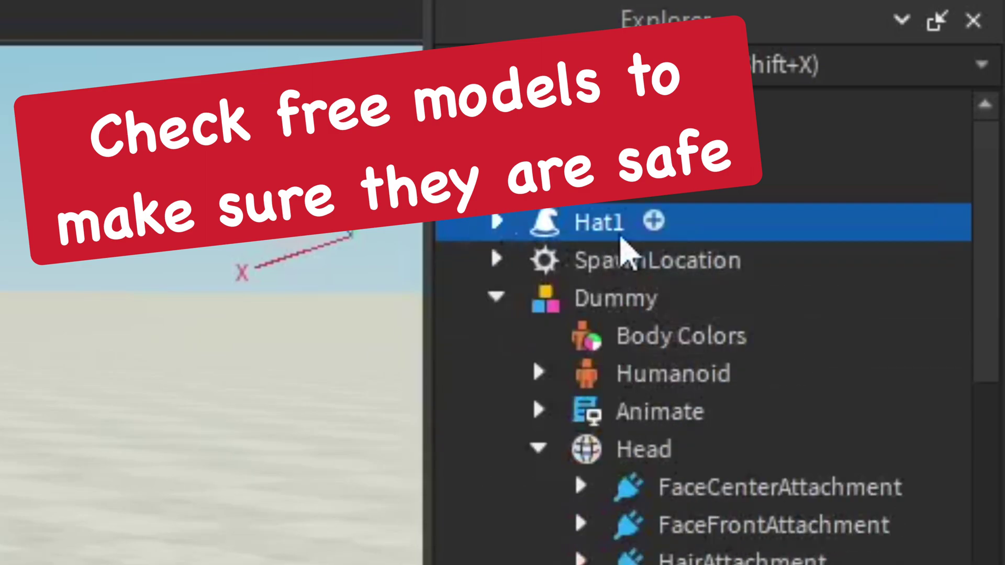
{"action": "double_click", "coordinate": [599, 224]}
{"action": "key", "text": "Return"}
{"action": "left_click_drag", "start_coordinate": [594, 251], "coordinate": [610, 325]}
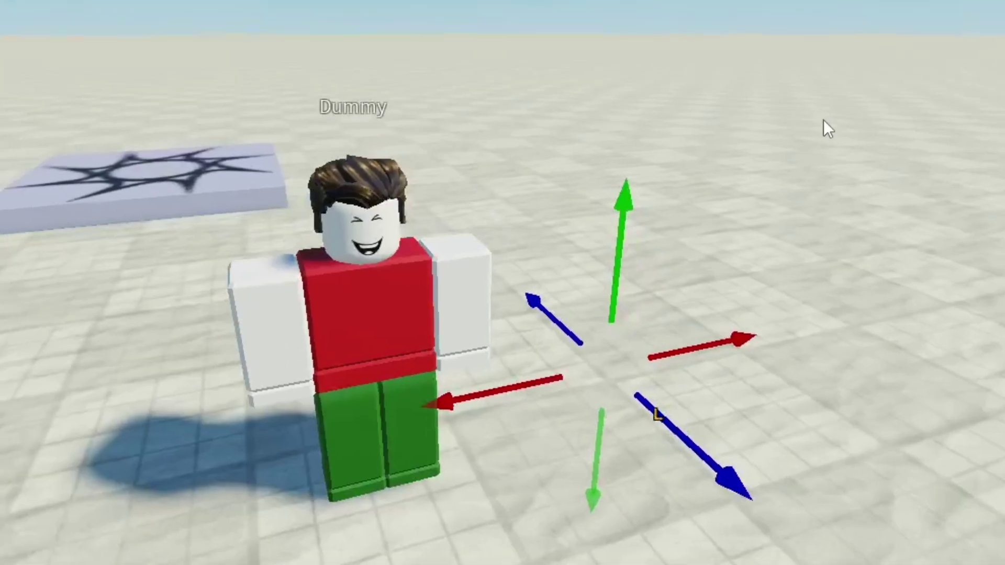
{"action": "key", "text": "f"}
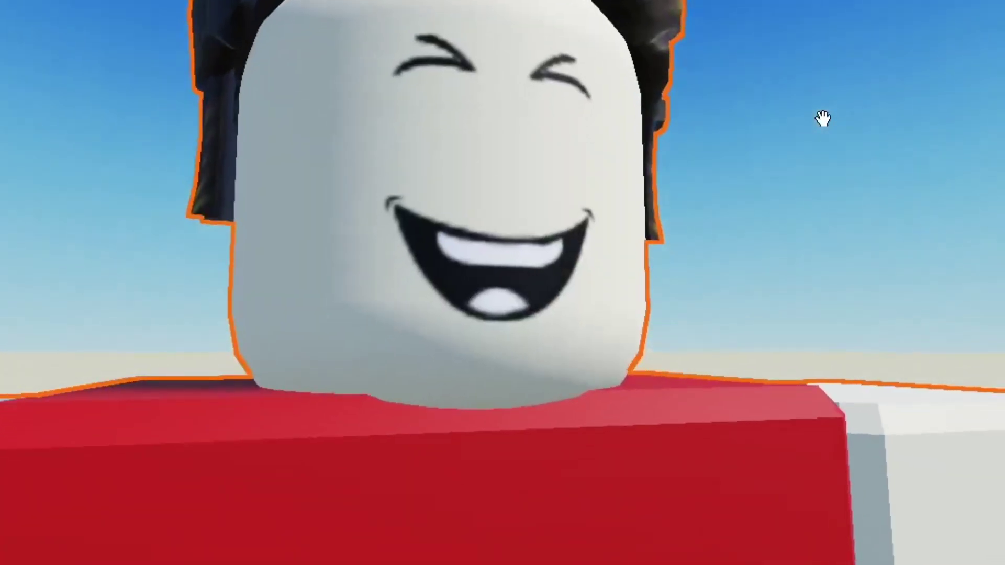
{"action": "scroll", "coordinate": [816, 136], "scroll_direction": "down", "scroll_amount": 2}
{"action": "right_click_drag", "start_coordinate": [605, 291], "coordinate": [651, 276]}
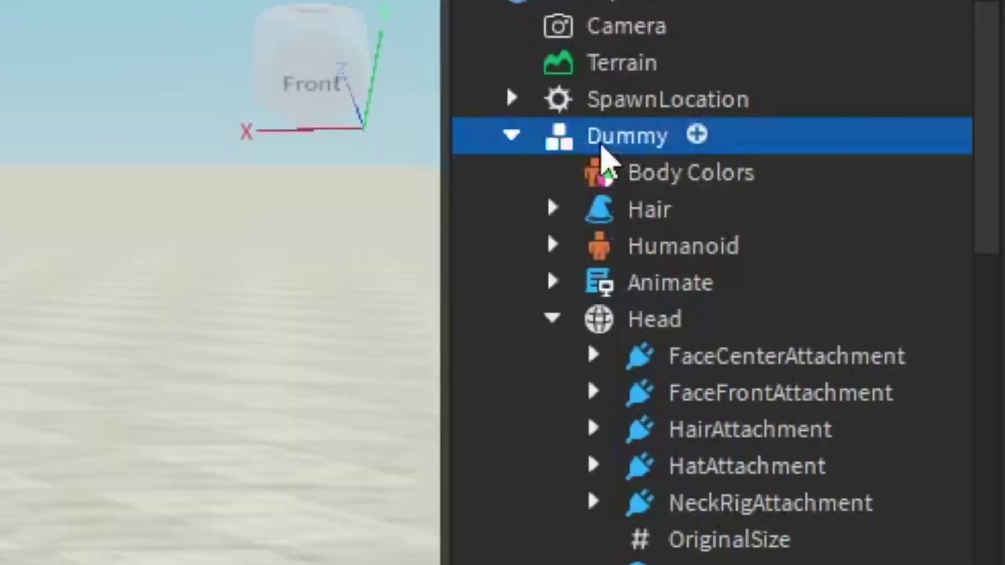
Step: Insert a Shirt object and a Pants object into the Dummy
{"action": "right_click", "coordinate": [601, 149]}
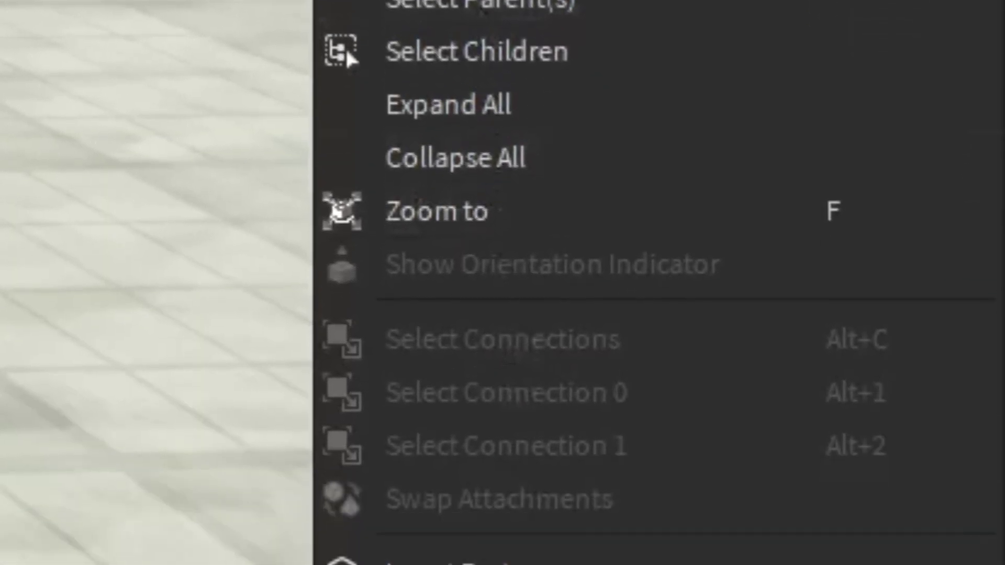
{"action": "key", "text": "Escape"}
{"action": "key", "text": "ctrl+i"}
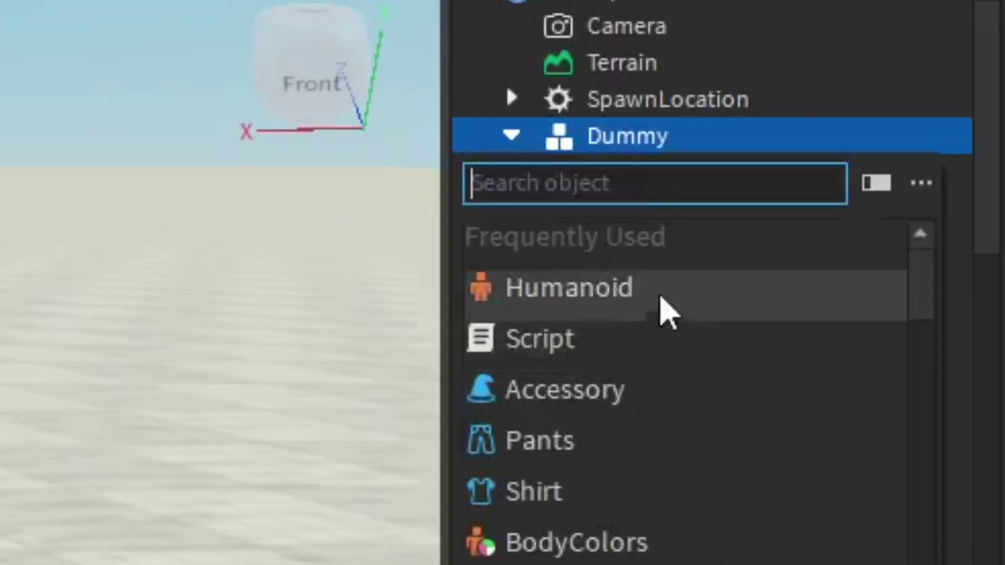
{"action": "left_click", "coordinate": [525, 500]}
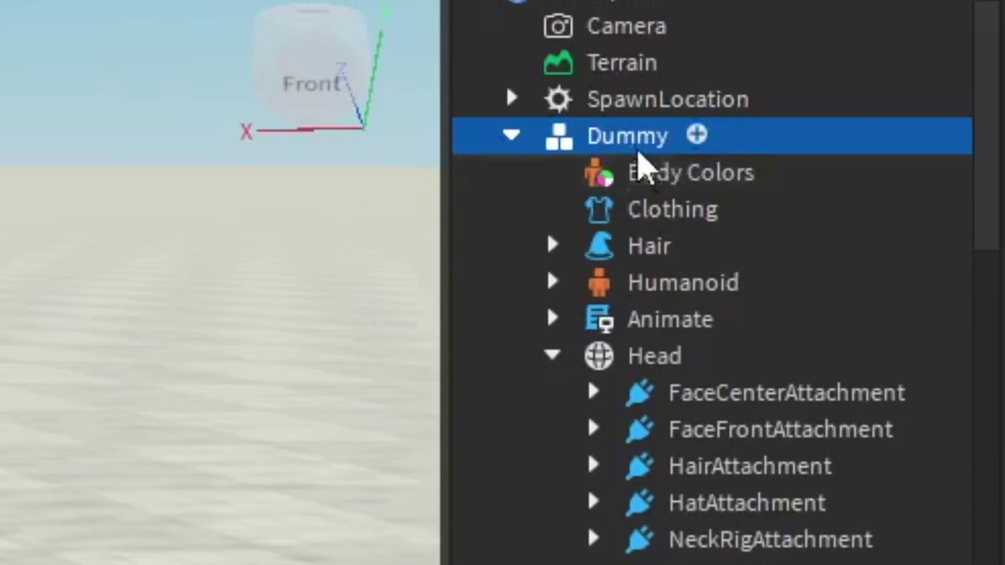
{"action": "right_click", "coordinate": [637, 145]}
{"action": "key", "text": "ctrl+i"}
{"action": "left_click", "coordinate": [597, 440]}
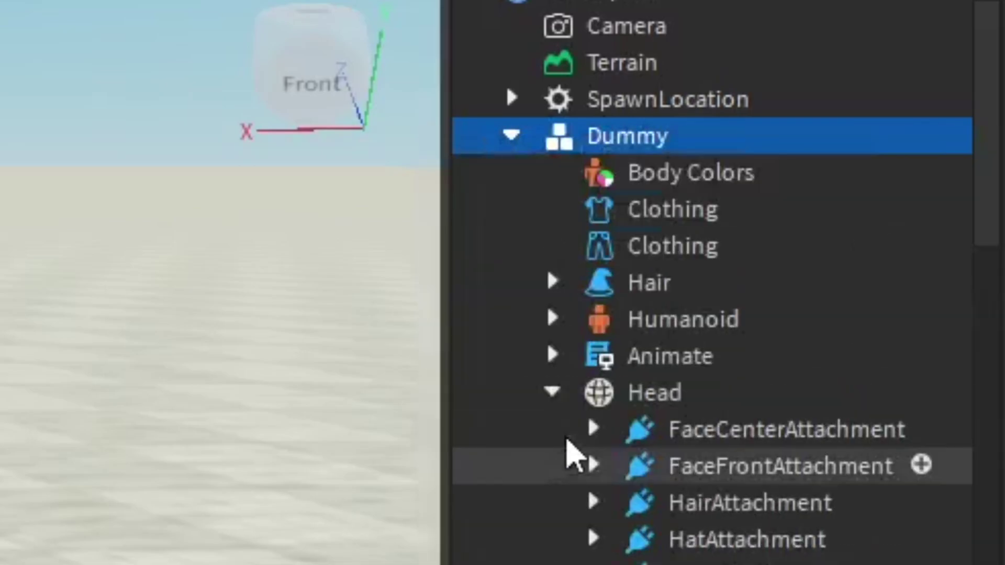
Step: Rename the new pants clothing object to Pants
{"action": "left_click", "coordinate": [632, 251]}
{"action": "left_click", "coordinate": [632, 217]}
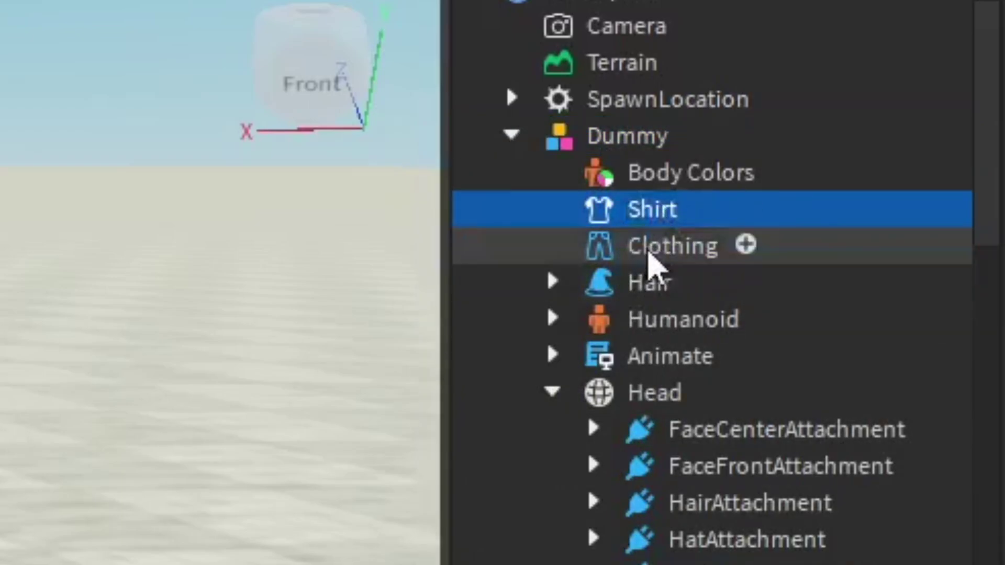
{"action": "left_click", "coordinate": [674, 250]}
{"action": "left_click", "coordinate": [675, 247]}
{"action": "type", "text": "Pants"}
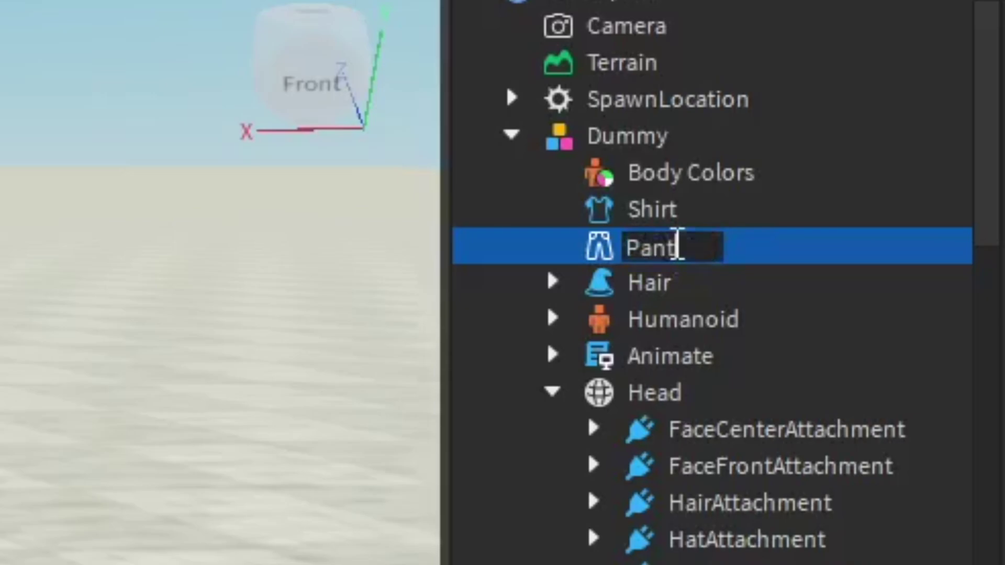
{"action": "key", "text": "Return"}
{"action": "left_click", "coordinate": [601, 212]}
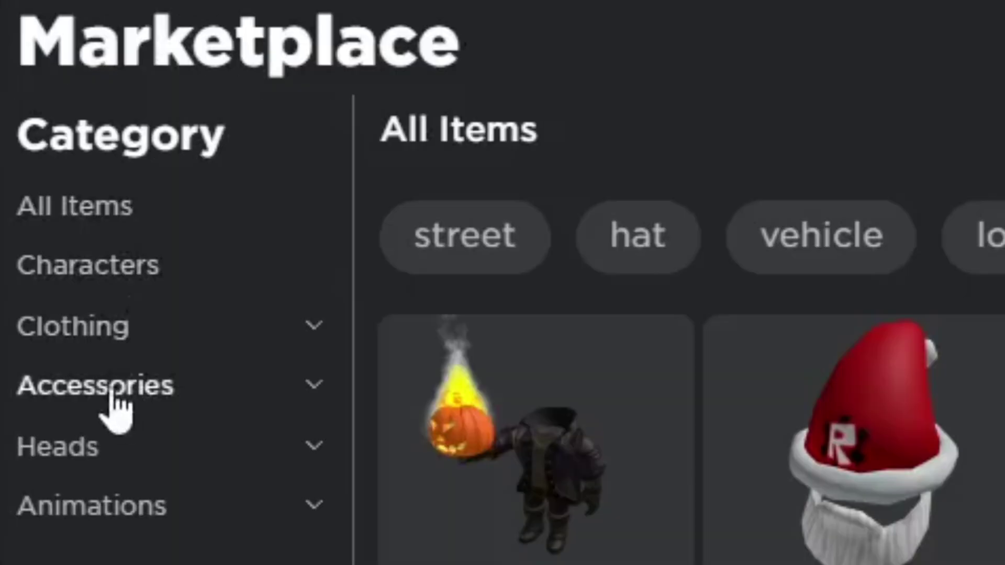
Step: Browse Clothing > Classic Shirts to the Bacon Warrior jacket shirt and open it
{"action": "left_click", "coordinate": [102, 335]}
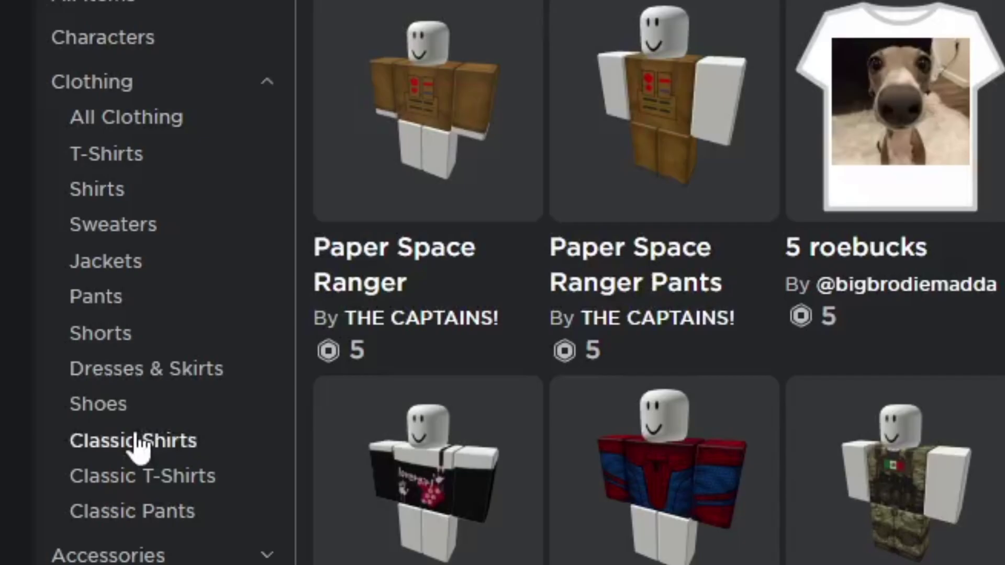
{"action": "left_click", "coordinate": [138, 443]}
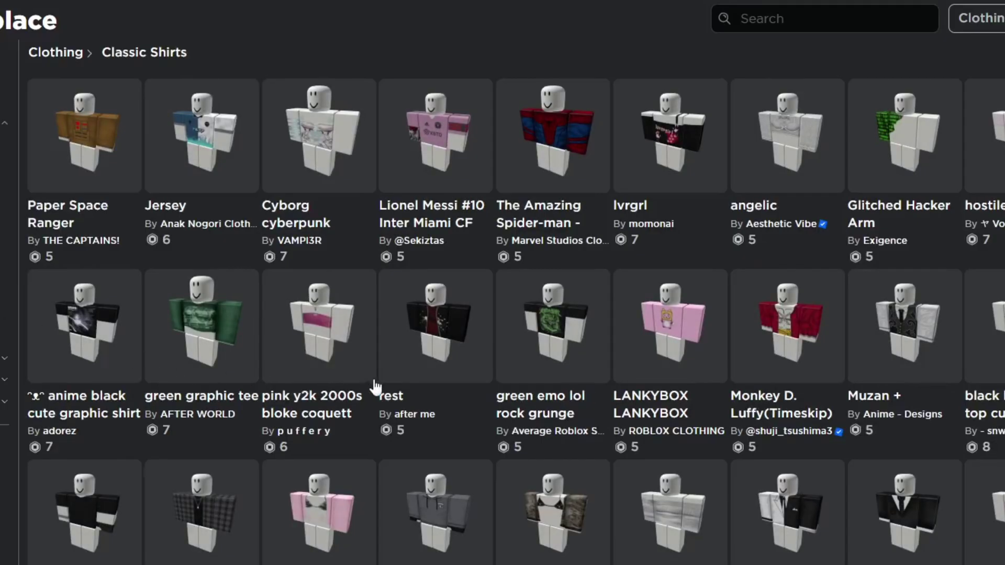
{"action": "scroll", "coordinate": [375, 387], "scroll_direction": "down", "scroll_amount": 10}
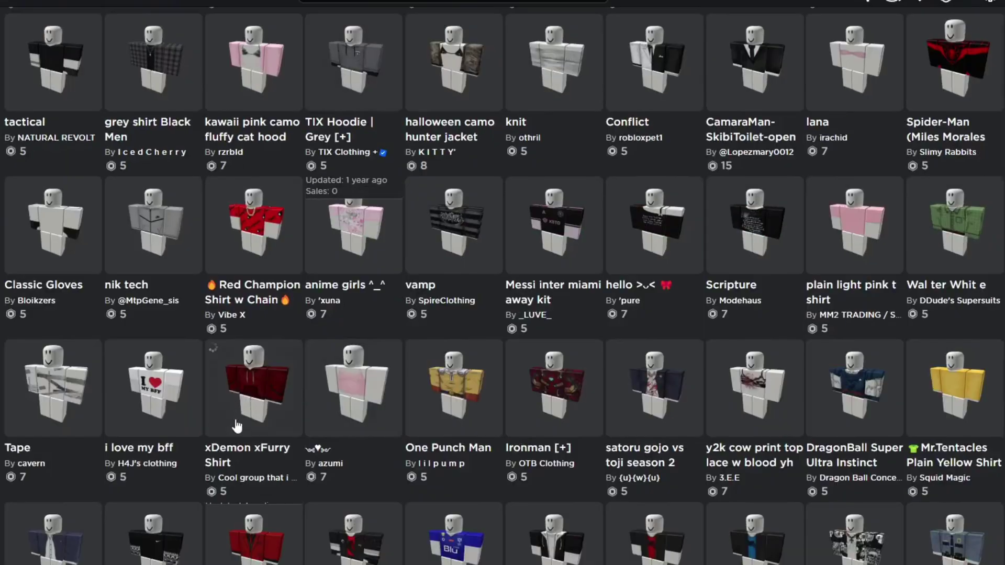
{"action": "scroll", "coordinate": [237, 427], "scroll_direction": "down", "scroll_amount": 3}
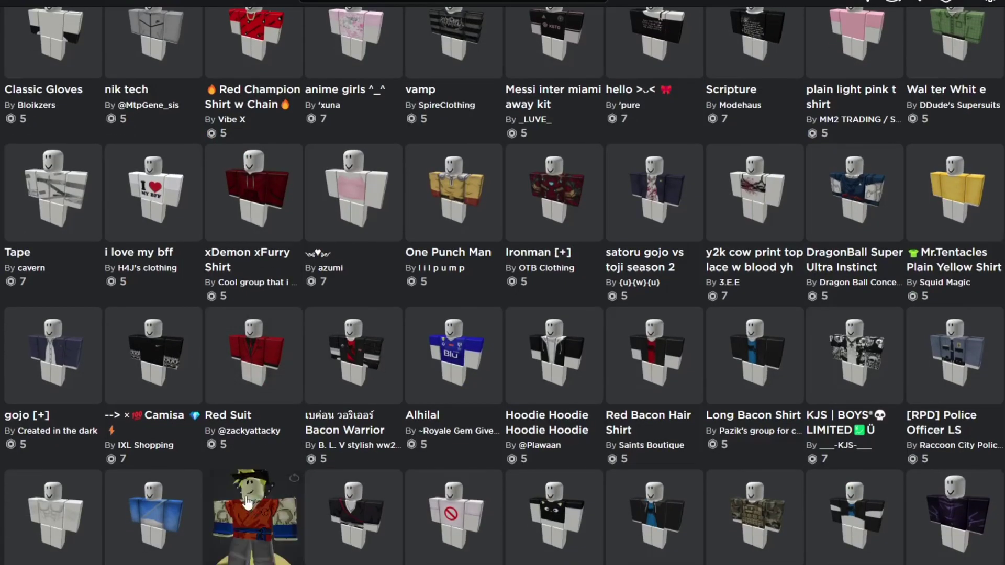
{"action": "right_click", "coordinate": [330, 478]}
{"action": "key", "text": "Escape"}
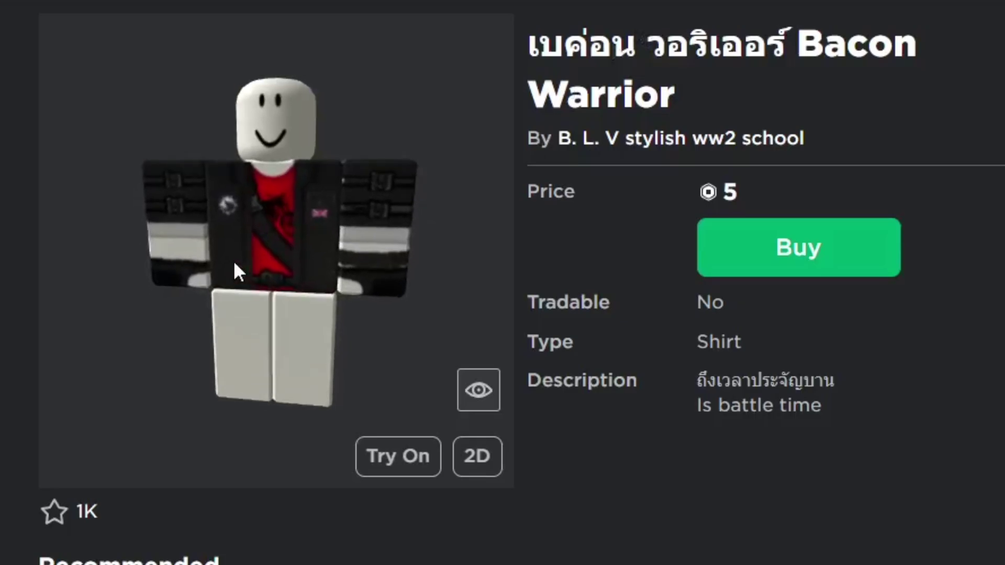
{"action": "mouse_move", "coordinate": [238, 267]}
{"action": "left_mouse_down"}
{"action": "mouse_move", "coordinate": [413, 273]}
{"action": "mouse_move", "coordinate": [251, 274]}
{"action": "left_mouse_up"}
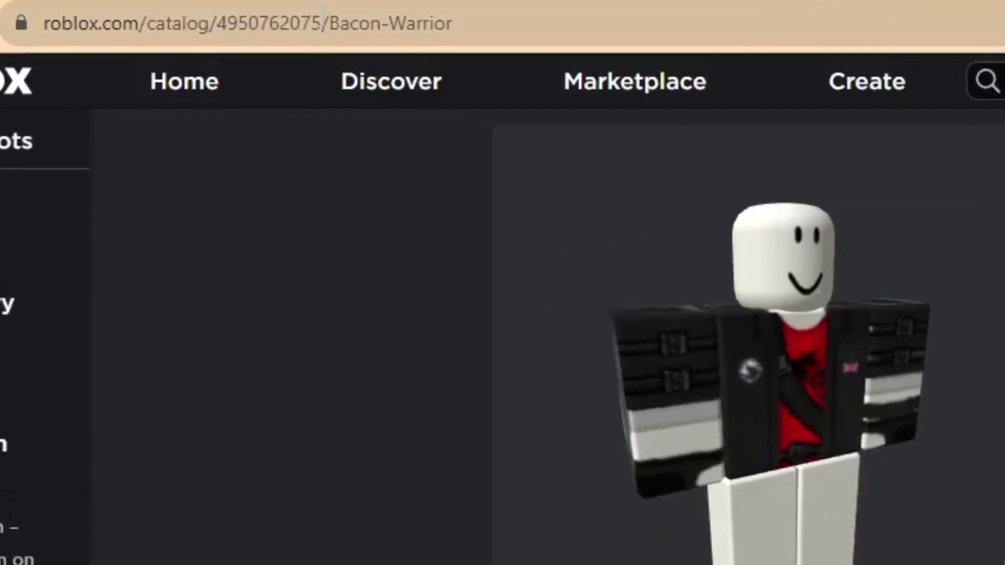
{"action": "left_click_drag", "start_coordinate": [286, 22], "coordinate": [195, 22]}
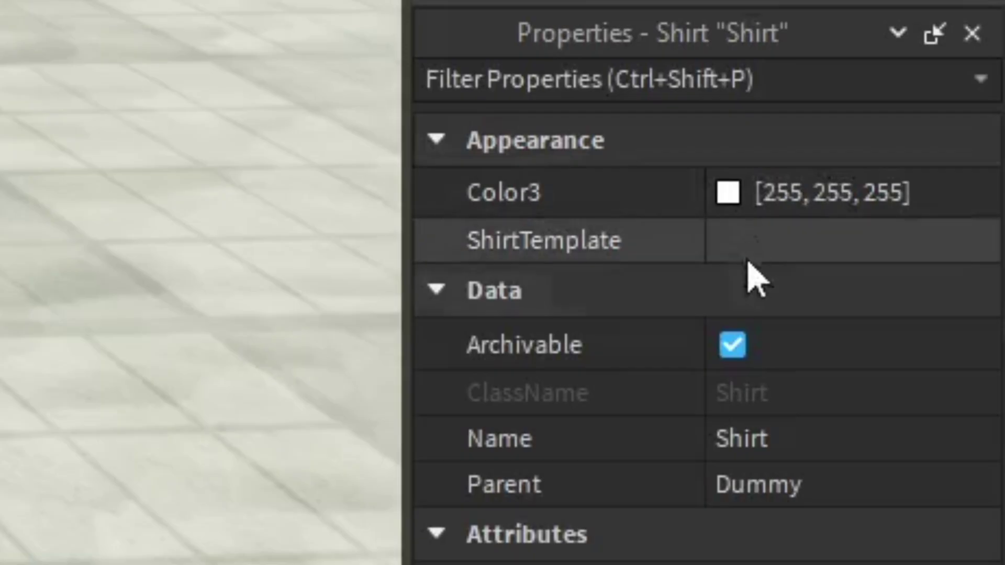
{"action": "left_click", "coordinate": [758, 242]}
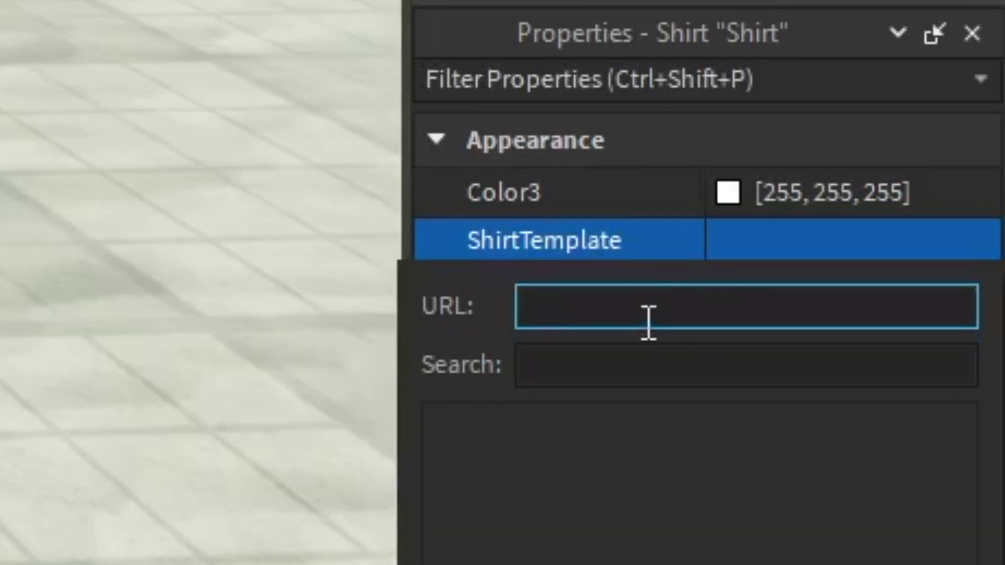
{"action": "key", "text": "Return"}
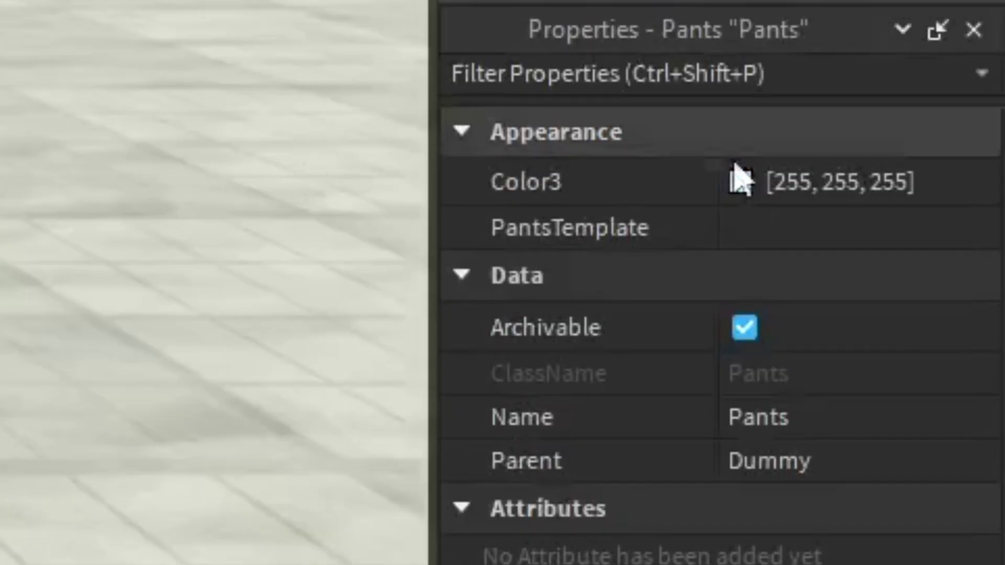
{"action": "left_click", "coordinate": [764, 227]}
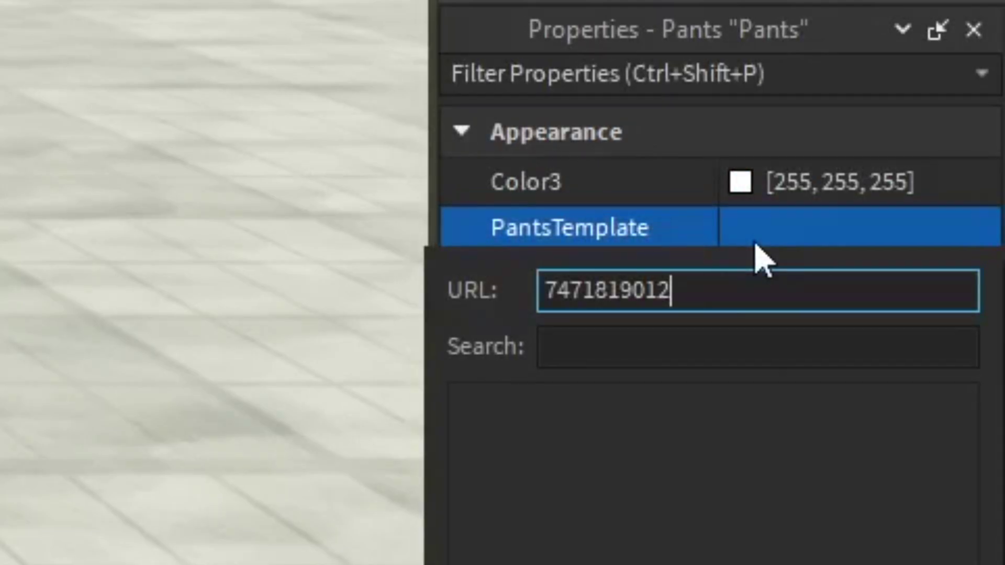
{"action": "key", "text": "Return"}
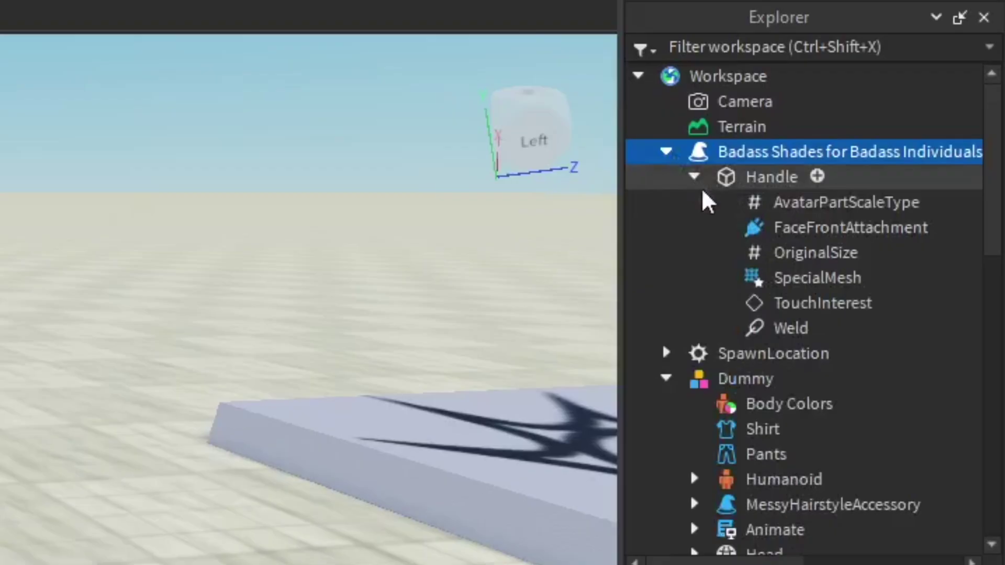
Step: Parent the collapsed Badass Shades model into the Dummy and check that the shades sit over its eyes
{"action": "left_click", "coordinate": [694, 176]}
{"action": "left_click", "coordinate": [665, 151]}
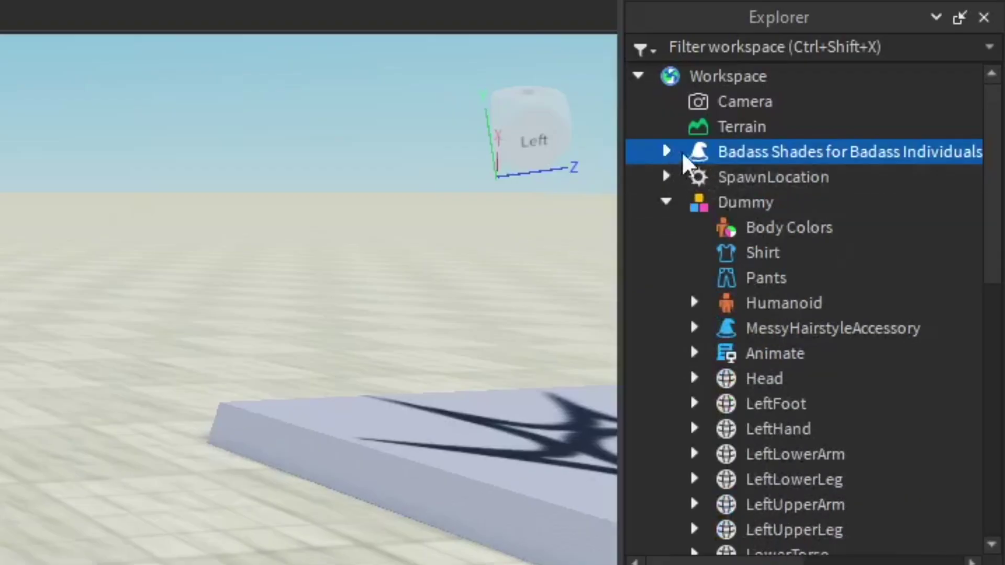
{"action": "left_click_drag", "start_coordinate": [712, 152], "coordinate": [680, 204]}
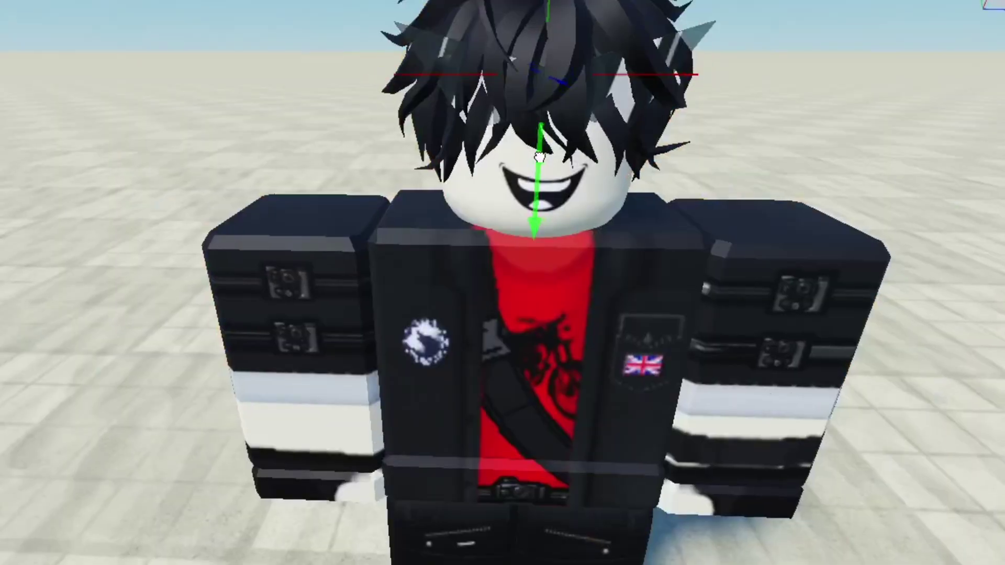
{"action": "right_click_drag", "start_coordinate": [561, 125], "coordinate": [567, 143]}
{"action": "key", "text": "w"}
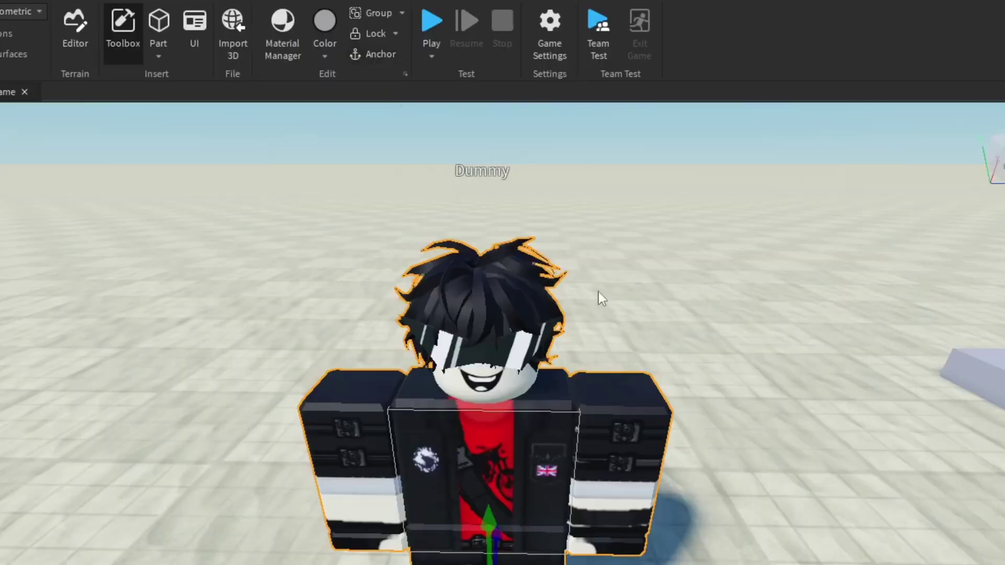
{"action": "scroll", "coordinate": [599, 291], "scroll_direction": "up", "scroll_amount": 3}
{"action": "scroll", "coordinate": [601, 291], "scroll_direction": "down", "scroll_amount": 4}
{"action": "left_click", "coordinate": [622, 303]}
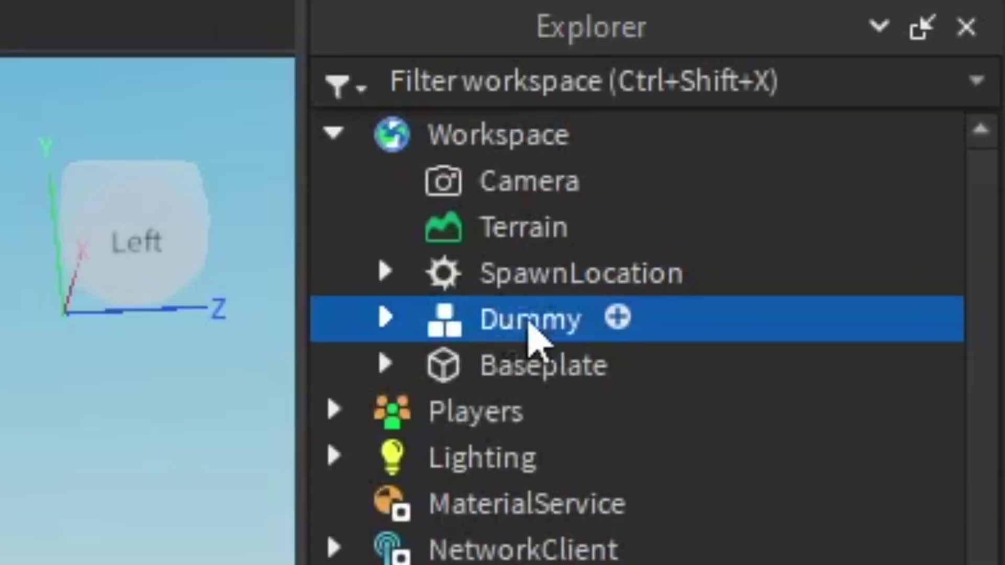
Step: Rename the Dummy to 'Flint' in Explorer
{"action": "double_click", "coordinate": [531, 334]}
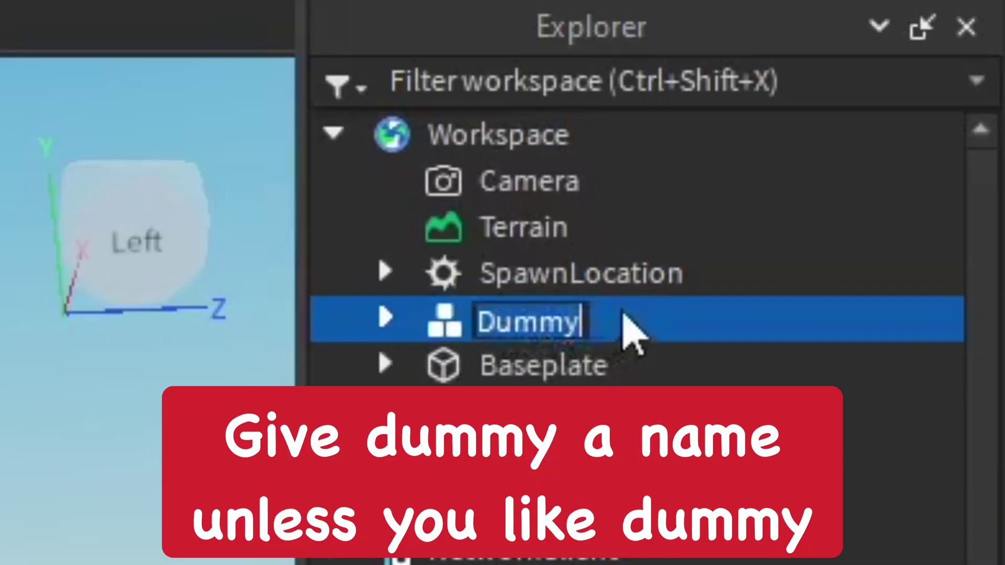
{"action": "type", "text": "Flint"}
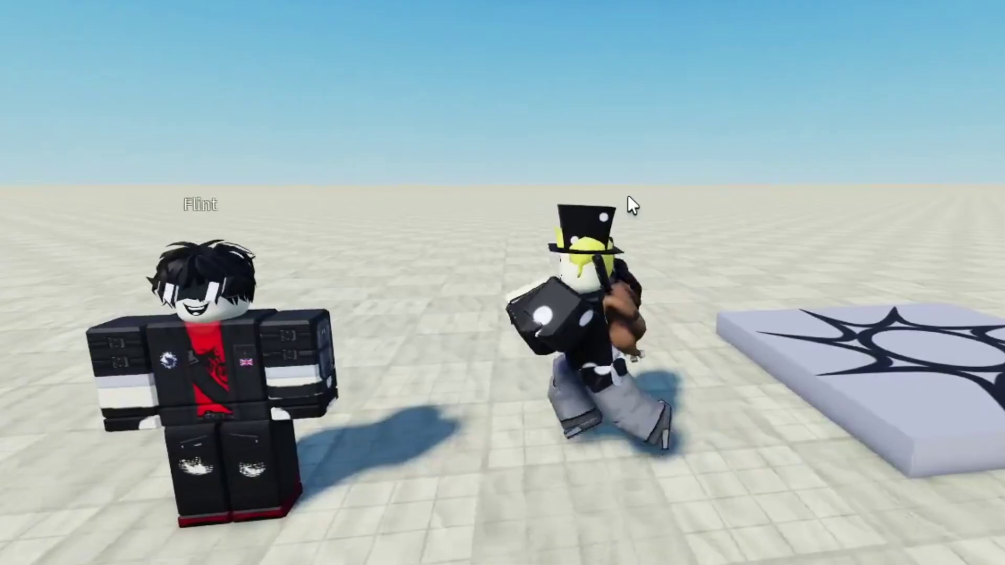